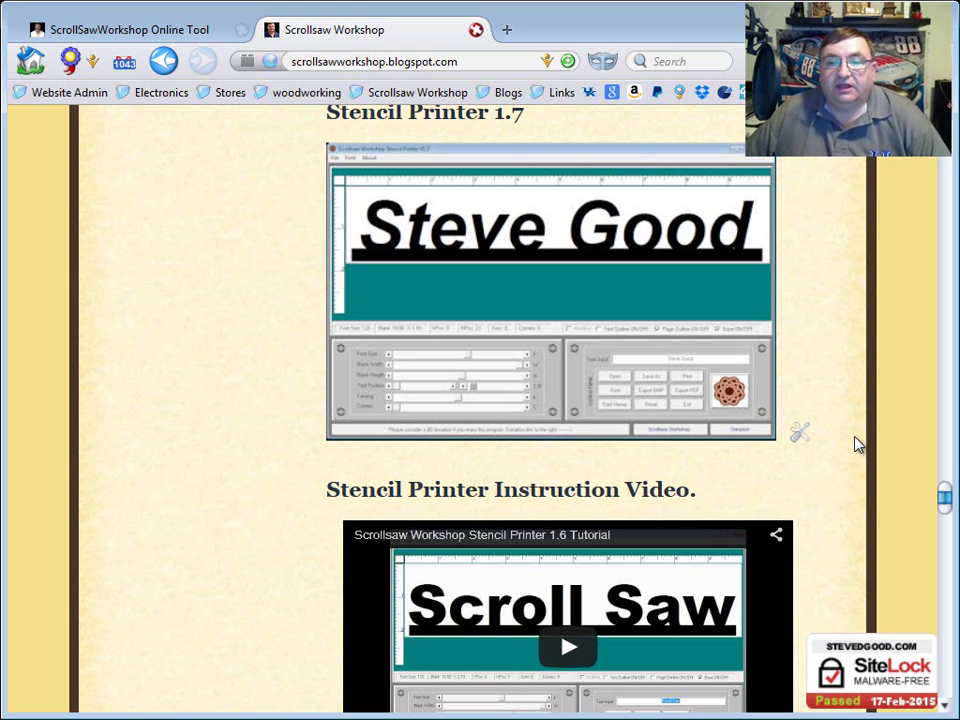
Scroll through the blog post, then switch to the ScrollSawWorkshop Online Tool page
{"action": "scroll", "coordinate": [857, 443], "scroll_direction": "down", "scroll_amount": 3}
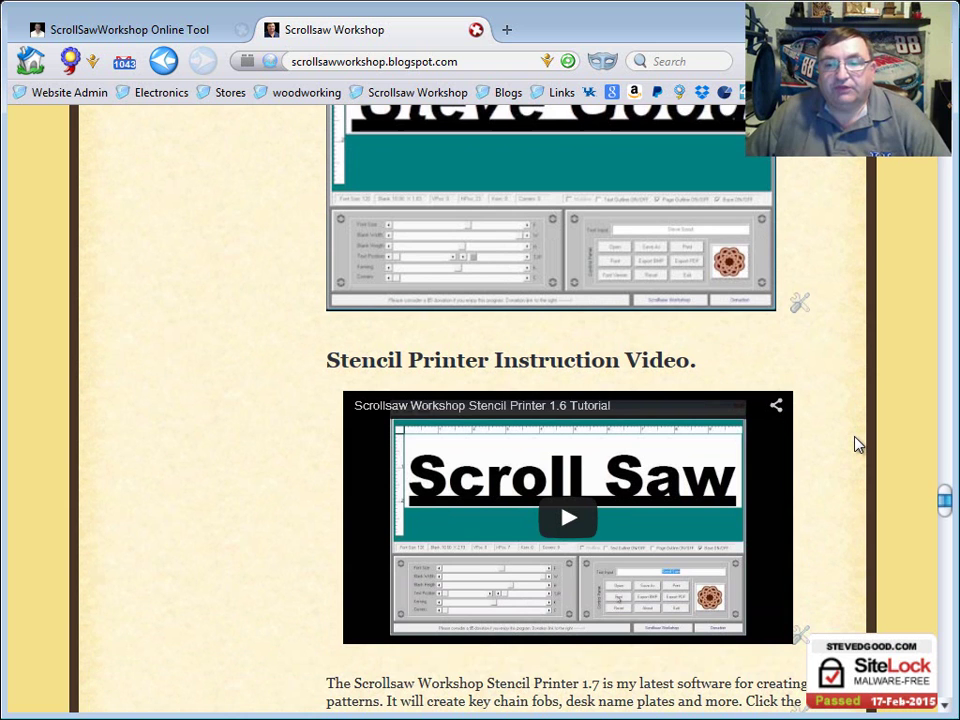
{"action": "scroll", "coordinate": [857, 443], "scroll_direction": "down", "scroll_amount": 6}
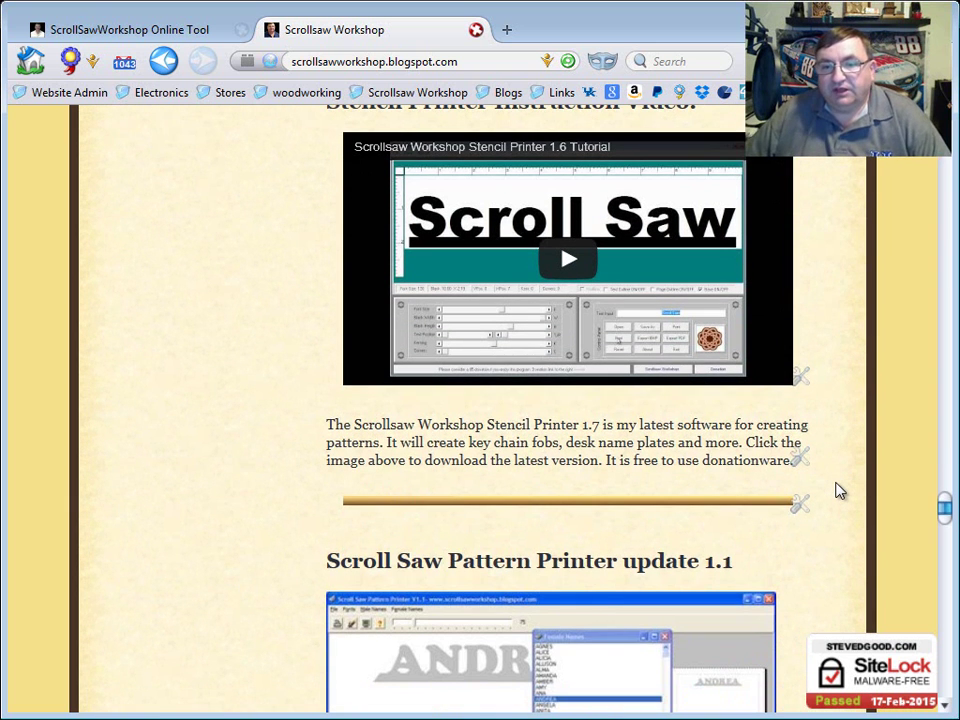
{"action": "scroll", "coordinate": [838, 490], "scroll_direction": "down", "scroll_amount": 9}
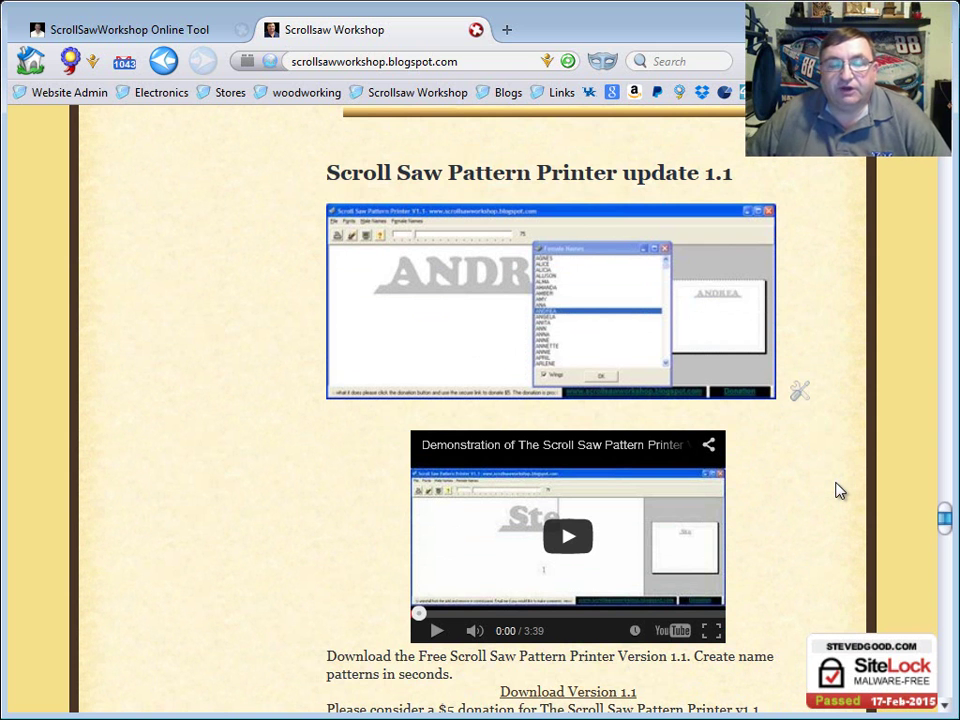
{"action": "scroll", "coordinate": [838, 490], "scroll_direction": "down", "scroll_amount": 9}
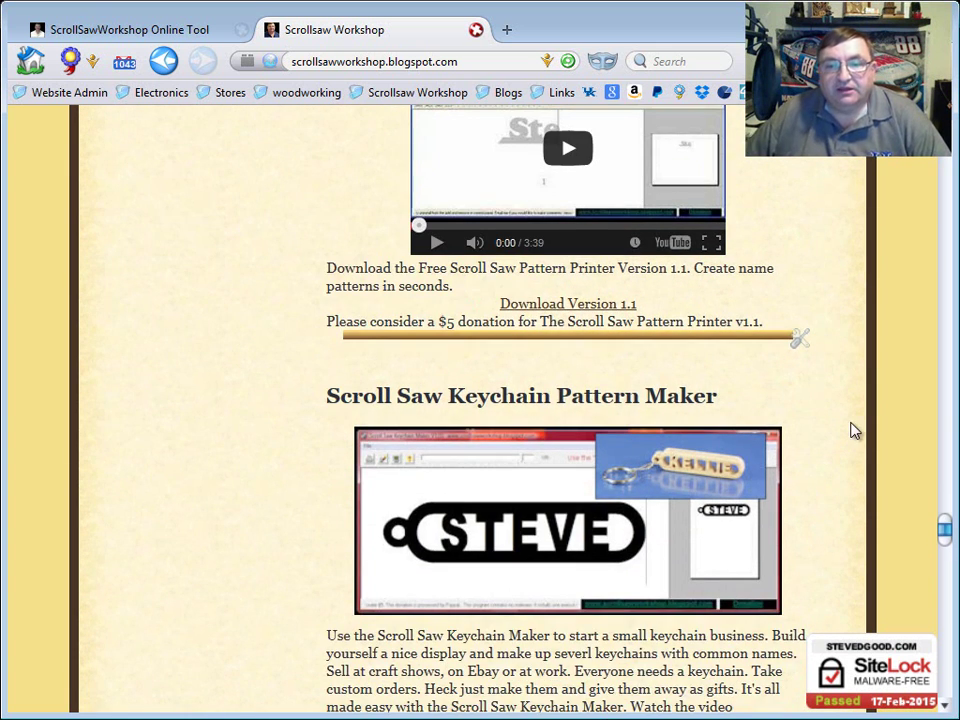
{"action": "scroll", "coordinate": [849, 407], "scroll_direction": "up", "scroll_amount": 20}
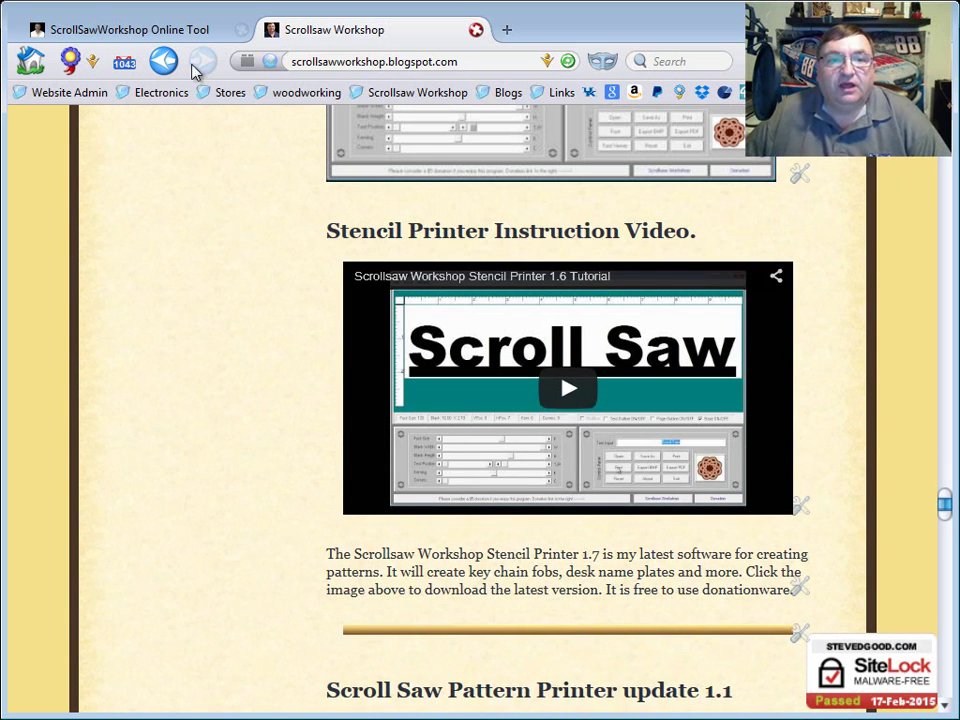
{"action": "left_click", "coordinate": [125, 39]}
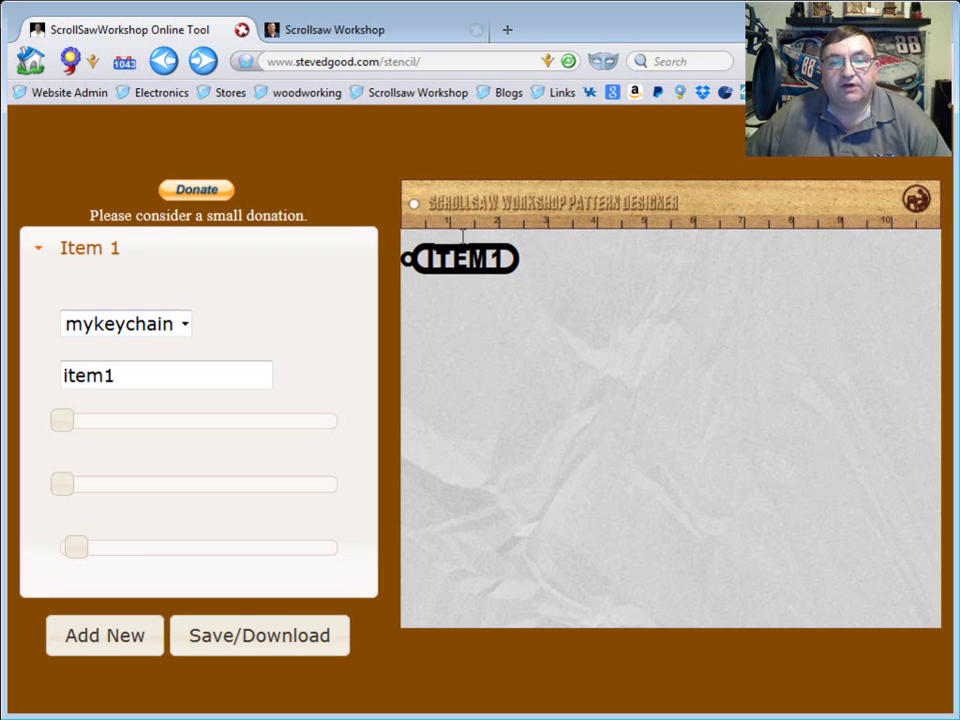
Give Item 1 the scrollsaw style and replace its ITEM1 text with a person's full name
{"action": "left_click", "coordinate": [186, 326]}
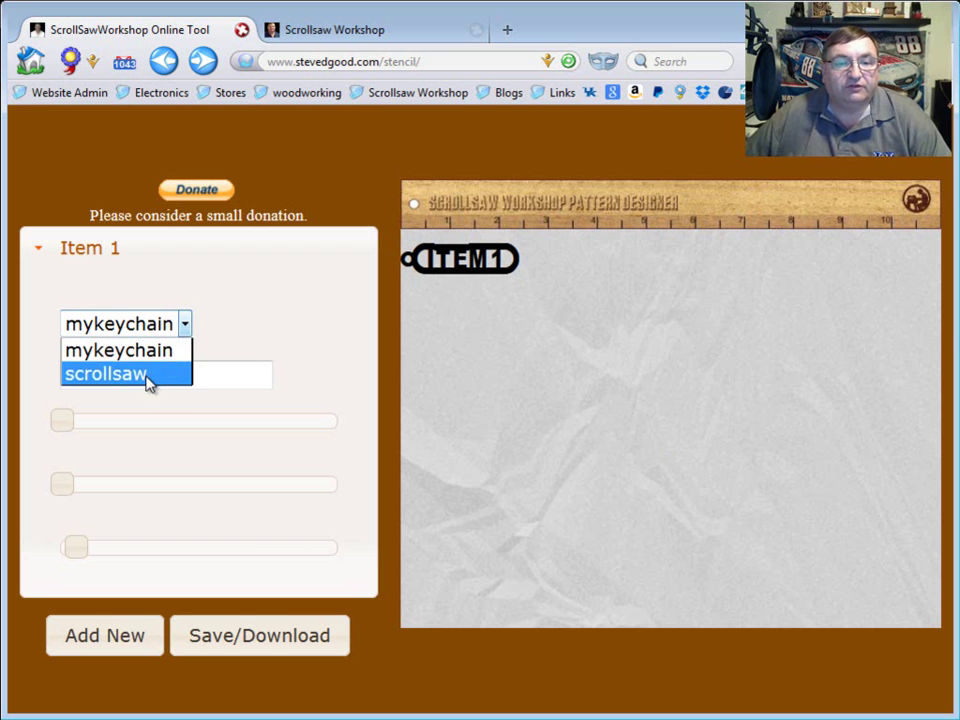
{"action": "left_click", "coordinate": [148, 376]}
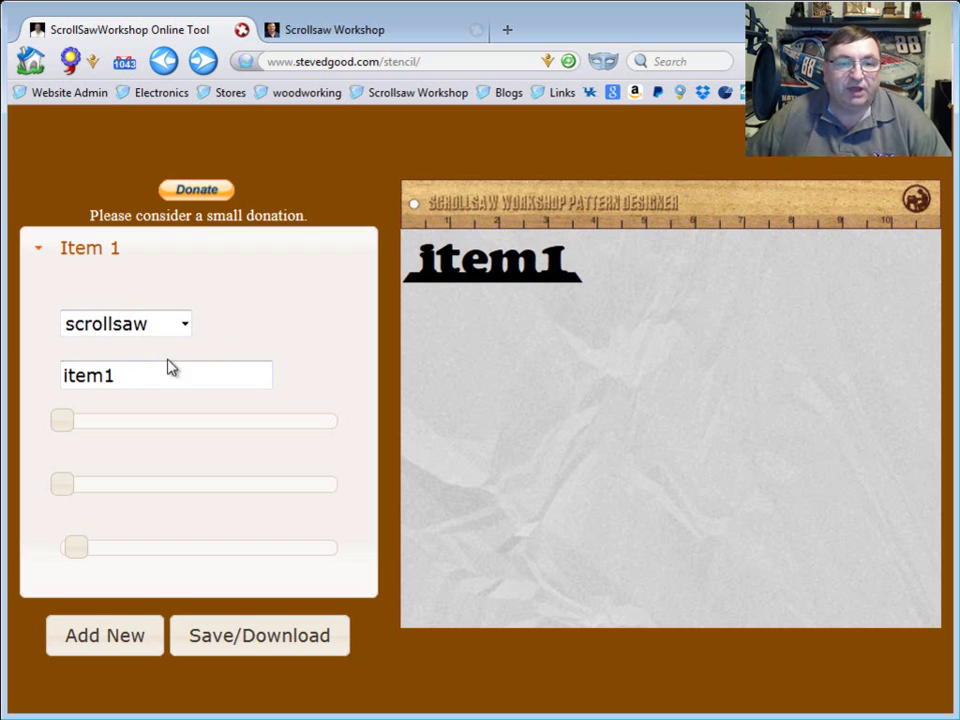
{"action": "left_click_drag", "start_coordinate": [143, 376], "coordinate": [24, 375]}
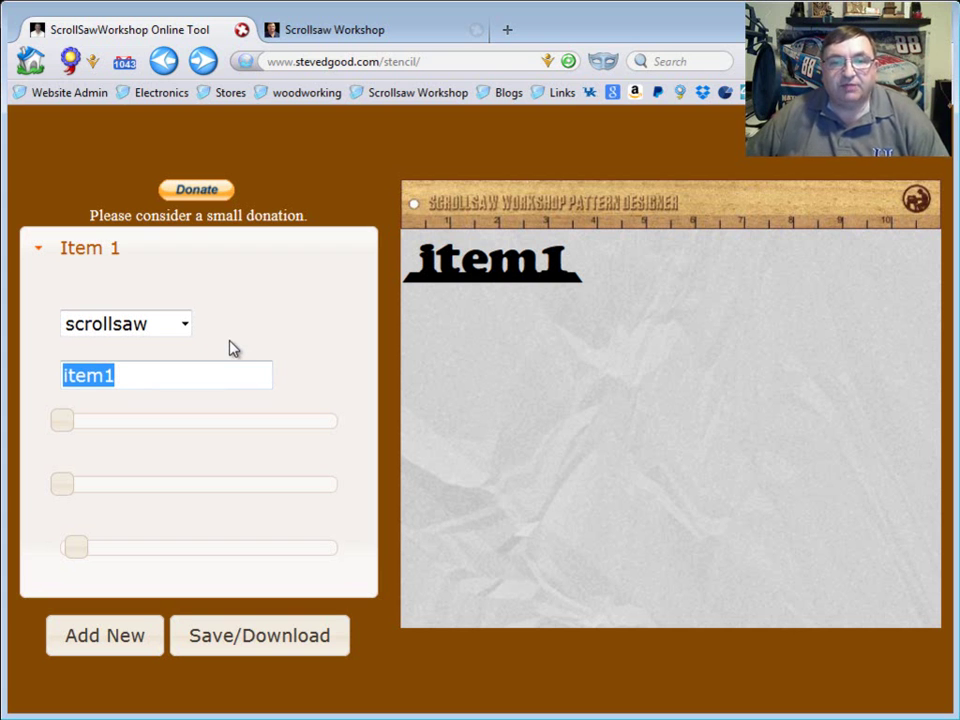
{"action": "type", "text": "s"}
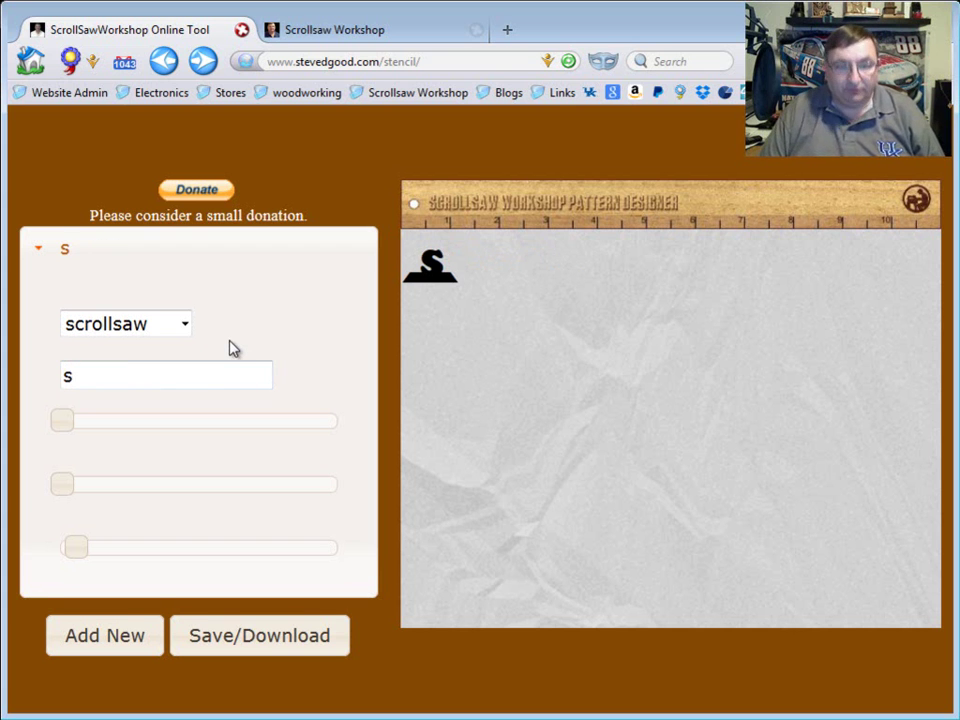
{"action": "key", "text": "BackSpace"}
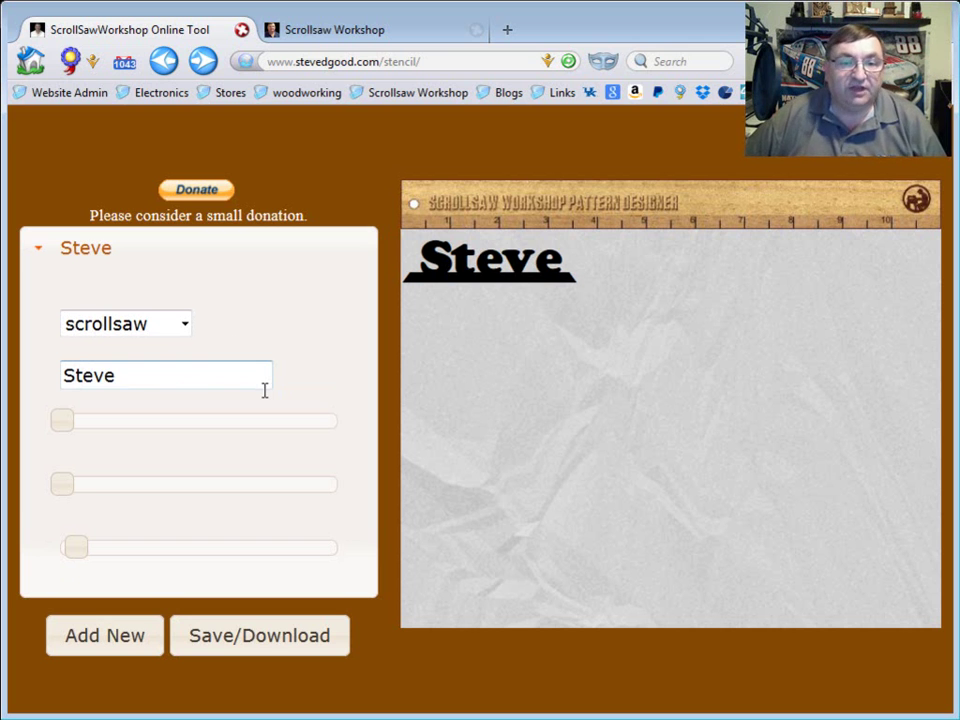
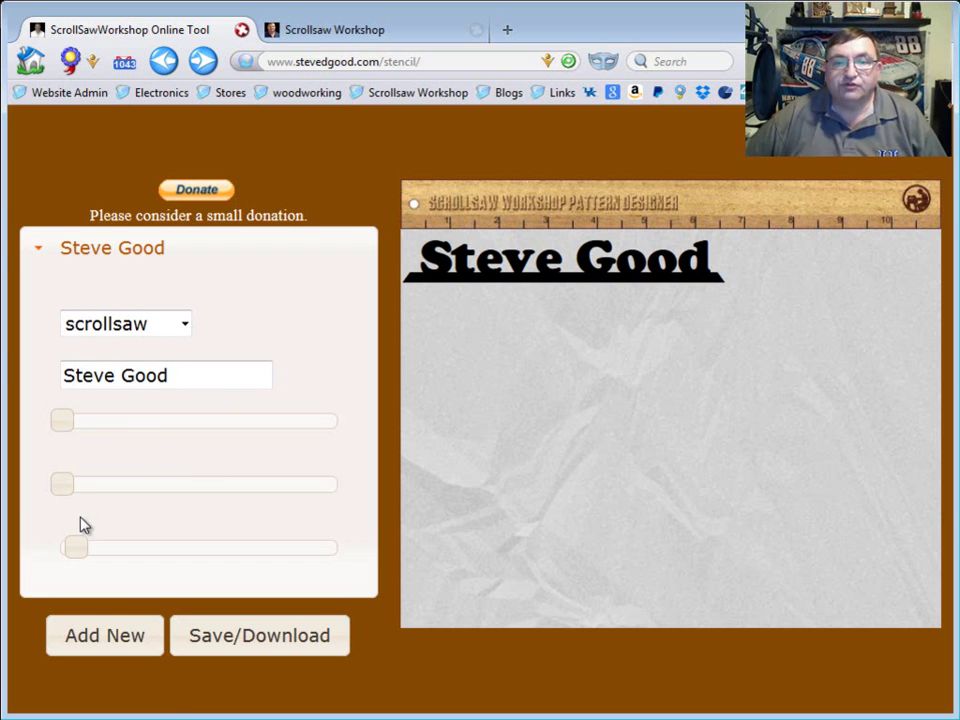
Shift the first nameplate right and lower on the canvas, enlarging it to nearly 10 inches wide
{"action": "mouse_move", "coordinate": [70, 433]}
{"action": "left_mouse_down"}
{"action": "mouse_move", "coordinate": [103, 427]}
{"action": "mouse_move", "coordinate": [78, 425]}
{"action": "left_mouse_up"}
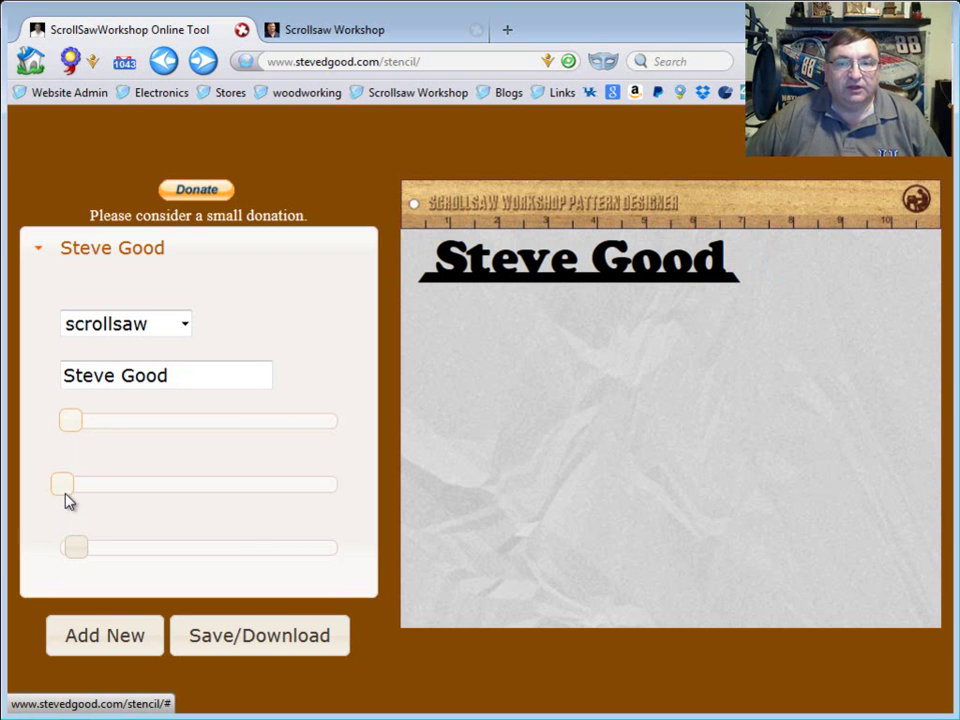
{"action": "left_click_drag", "start_coordinate": [66, 500], "coordinate": [128, 490]}
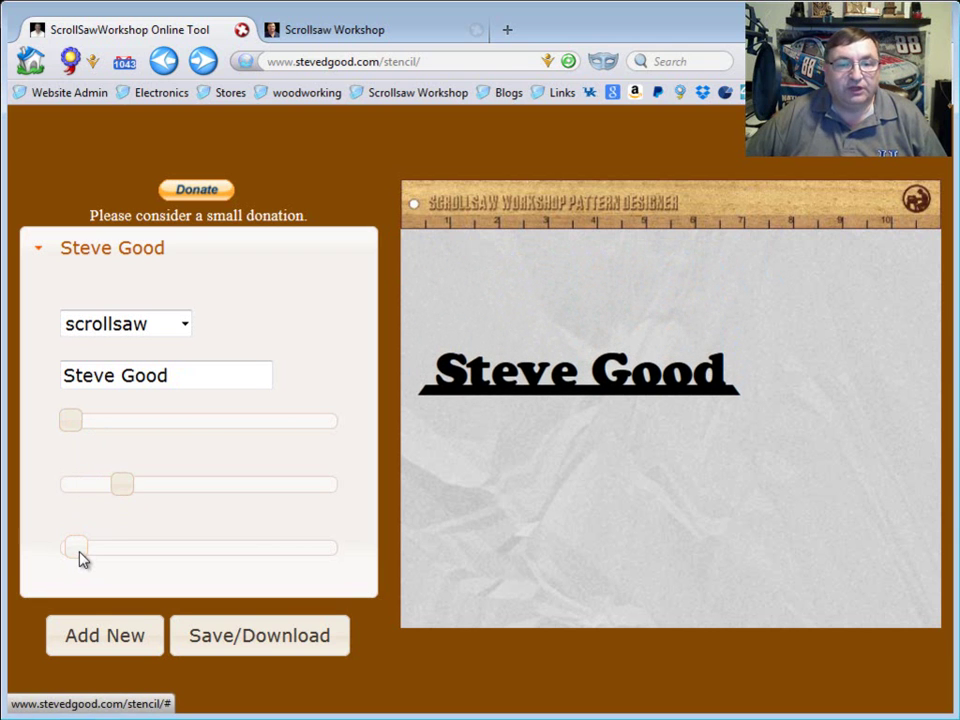
{"action": "left_click_drag", "start_coordinate": [80, 553], "coordinate": [94, 553]}
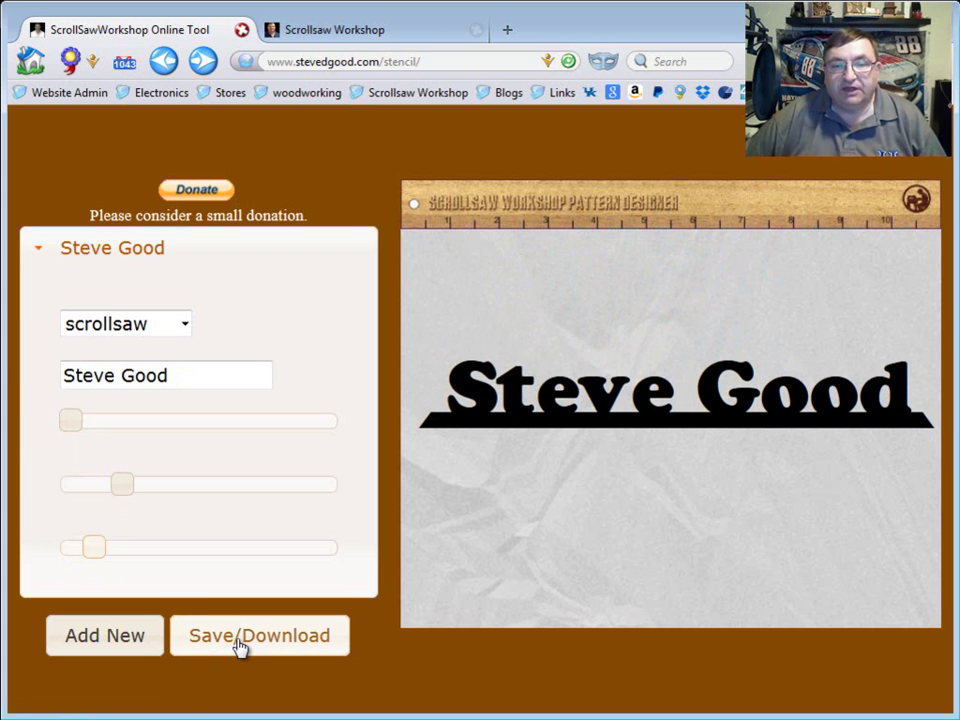
Export the pattern as template.pdf, check the two-line nameplate in Adobe Reader, and close it
{"action": "left_click", "coordinate": [240, 646]}
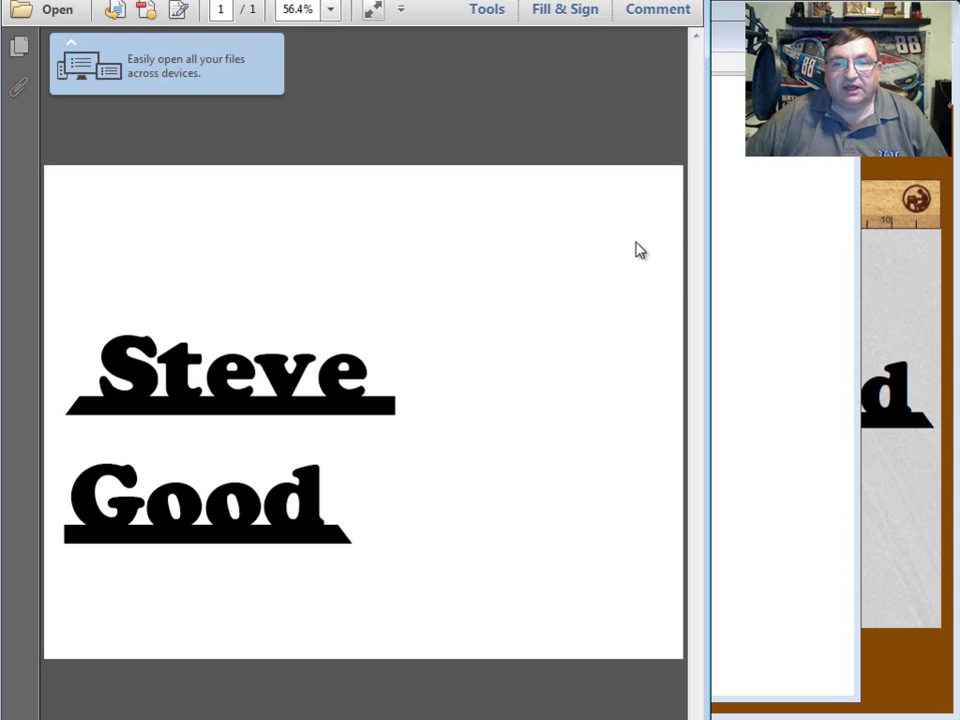
{"action": "left_click_drag", "start_coordinate": [700, 5], "coordinate": [563, 148]}
{"action": "left_click_drag", "start_coordinate": [430, 172], "coordinate": [577, 65]}
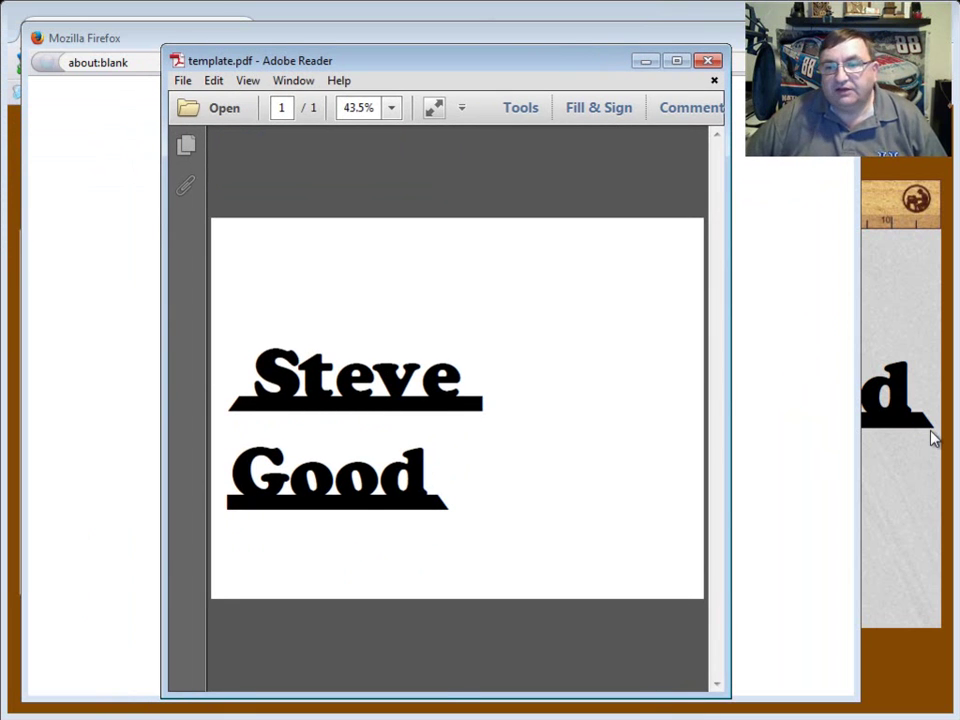
{"action": "left_click", "coordinate": [709, 62]}
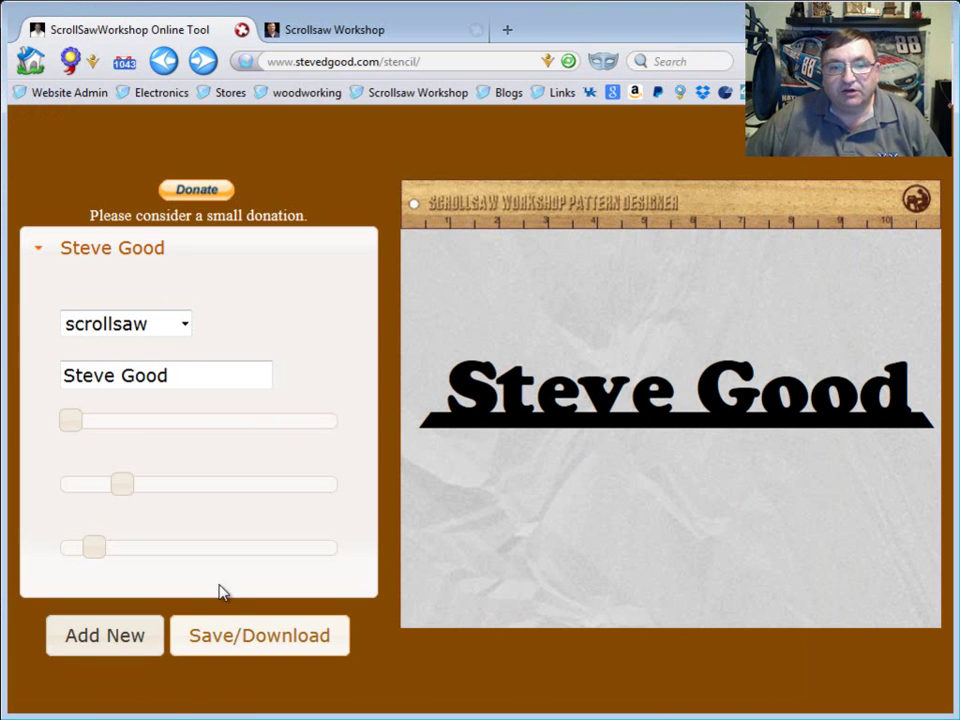
Narrow the nameplate slightly, re-export as template-1.pdf to confirm one line, and close Reader
{"action": "left_click_drag", "start_coordinate": [100, 560], "coordinate": [98, 561]}
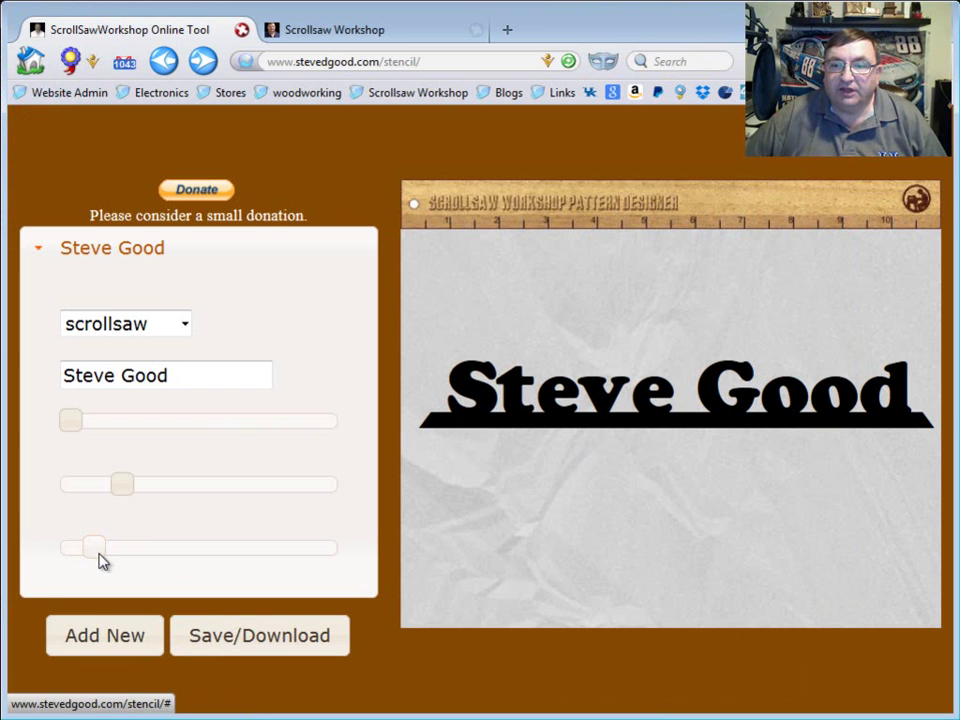
{"action": "left_click", "coordinate": [253, 638]}
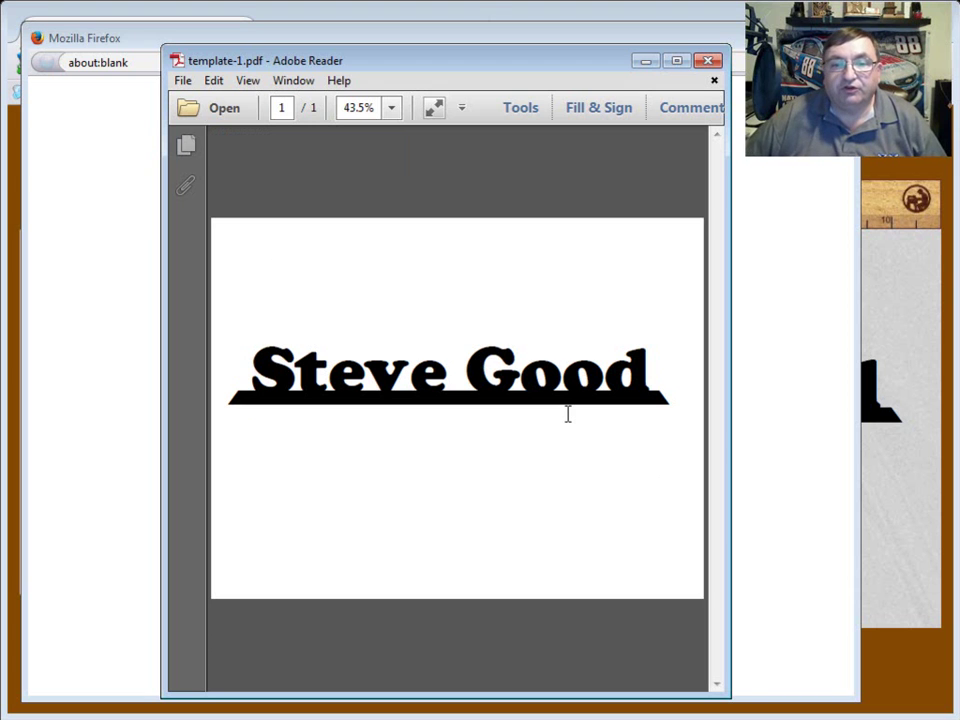
{"action": "left_click", "coordinate": [707, 60]}
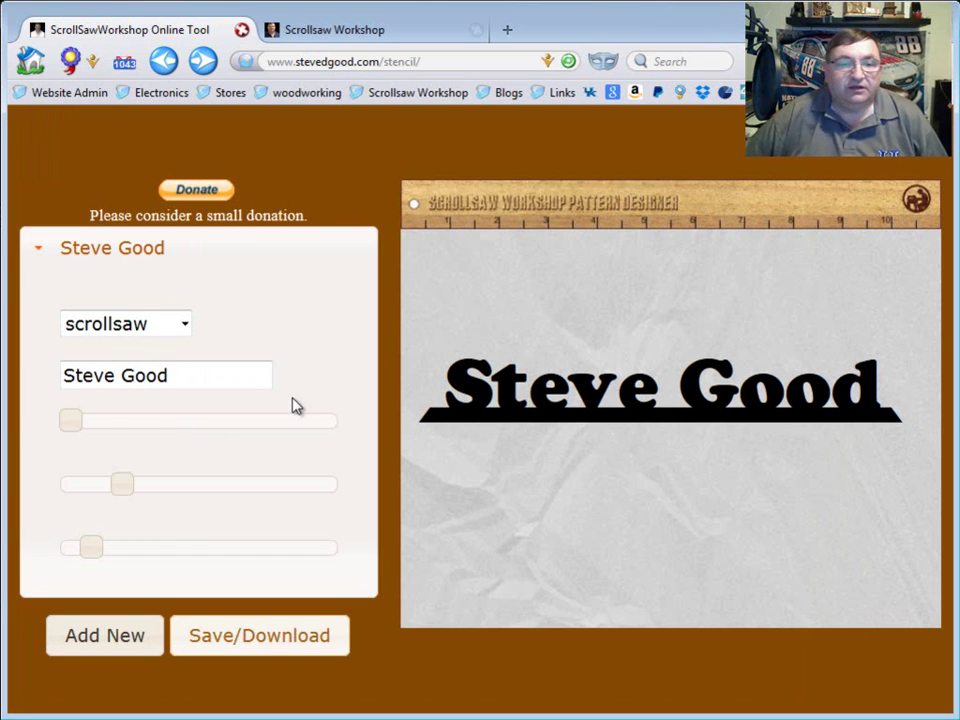
Nudge the first nameplate right and lower, then add a second item in the scrollsaw style
{"action": "left_click_drag", "start_coordinate": [79, 421], "coordinate": [86, 424]}
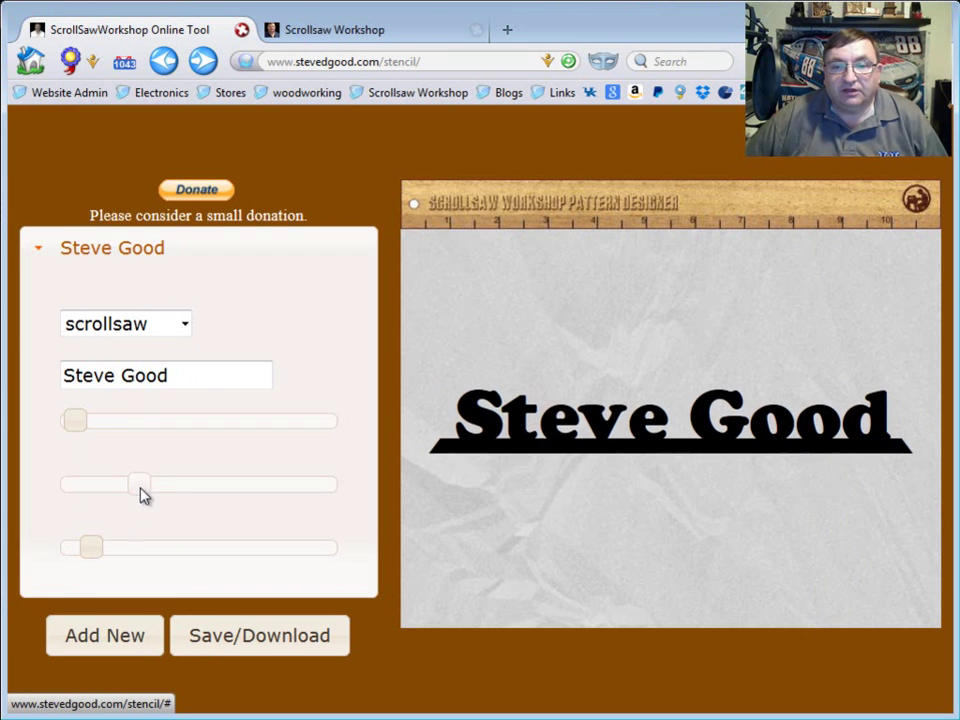
{"action": "left_click_drag", "start_coordinate": [141, 488], "coordinate": [194, 484]}
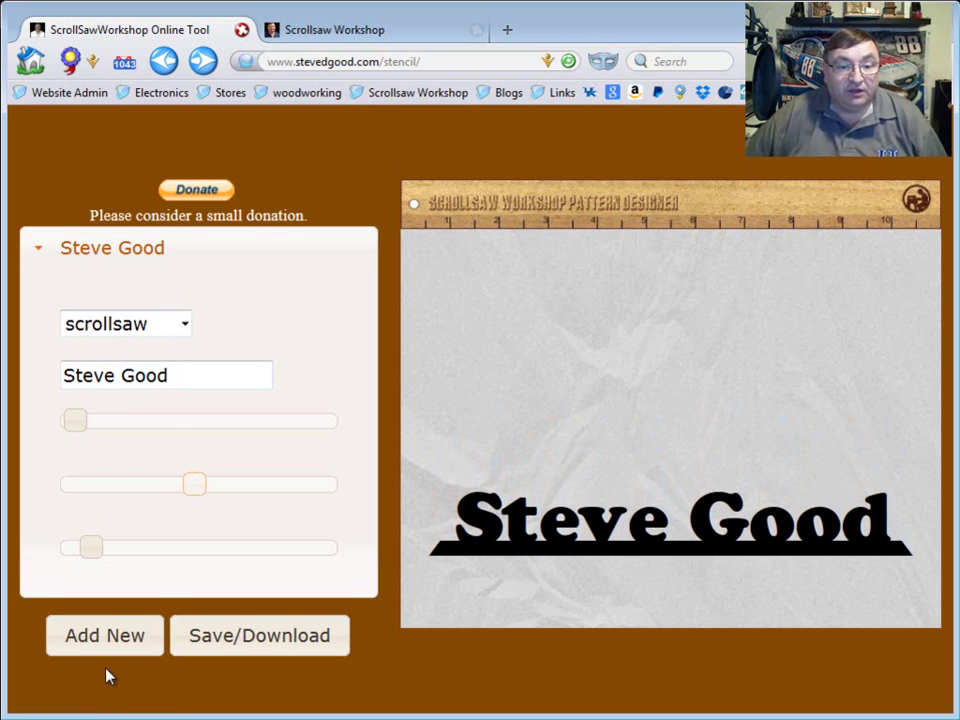
{"action": "left_click", "coordinate": [92, 640]}
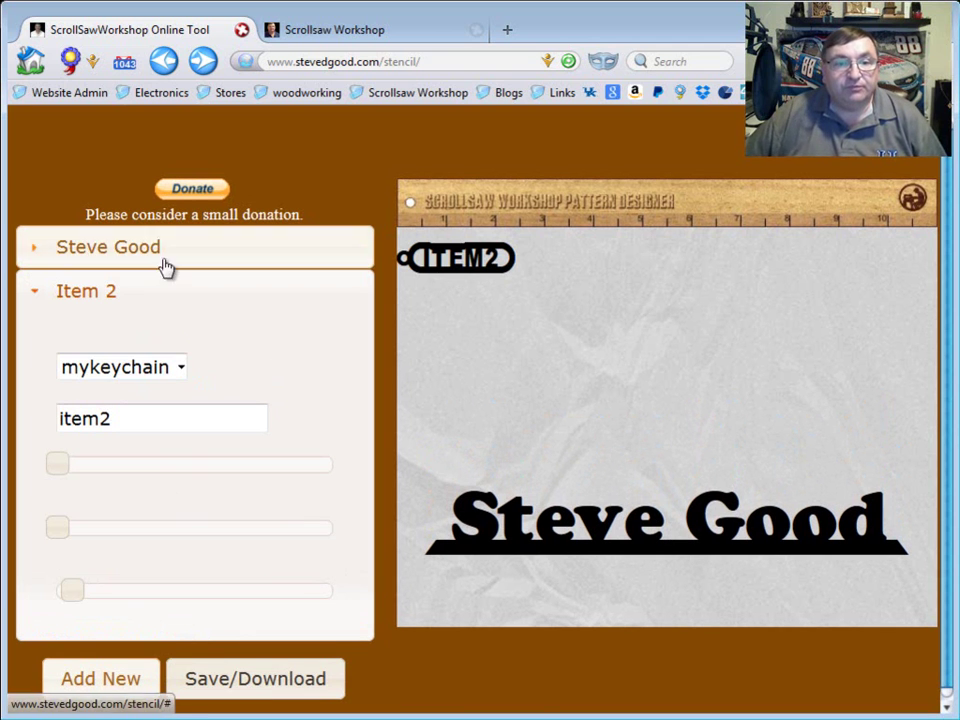
{"action": "left_click", "coordinate": [180, 369]}
{"action": "left_click", "coordinate": [141, 419]}
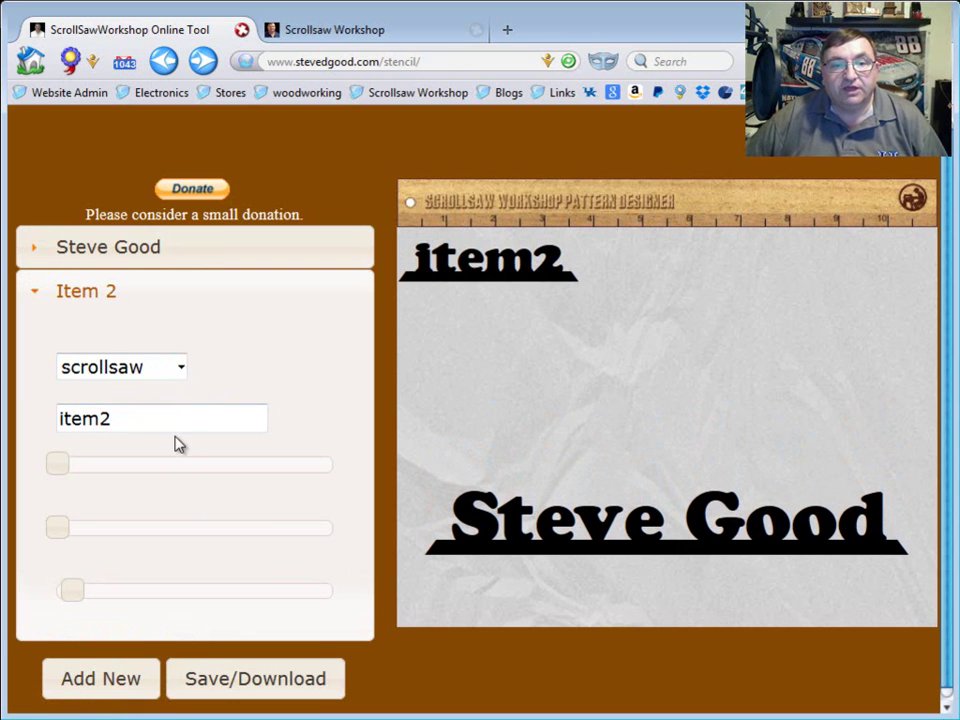
Replace the new item's text with a second person's full name in capital letters
{"action": "left_click_drag", "start_coordinate": [156, 418], "coordinate": [63, 413]}
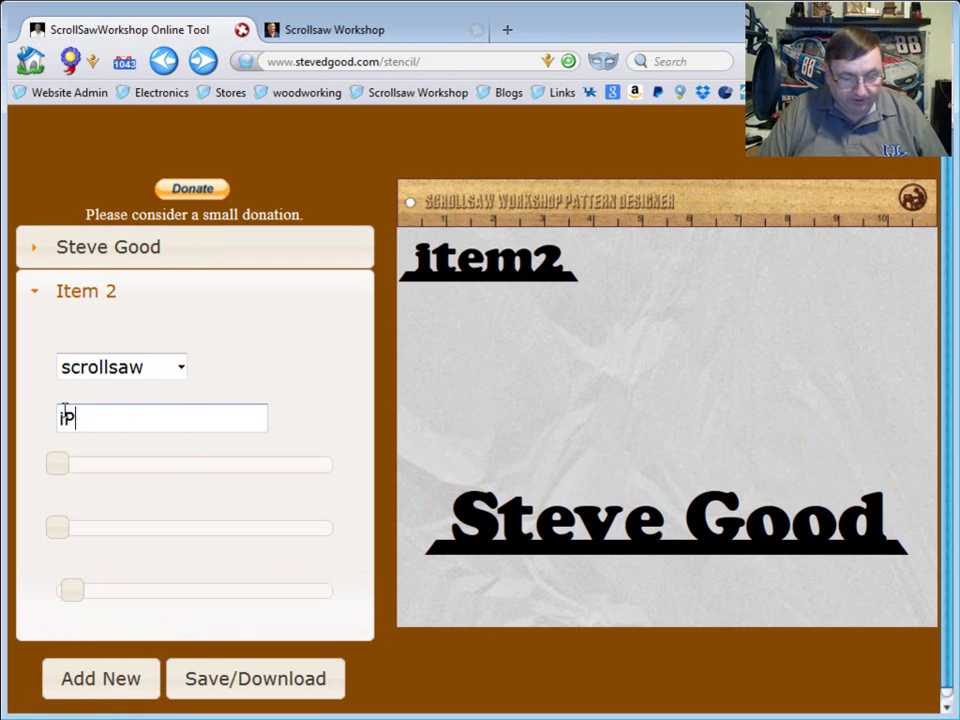
{"action": "key", "text": "BackSpace"}
{"action": "key", "text": "BackSpace"}
{"action": "key", "text": "BackSpace"}
{"action": "key", "text": "BackSpace"}
{"action": "key", "text": "BackSpace"}
{"action": "key", "text": "BackSpace"}
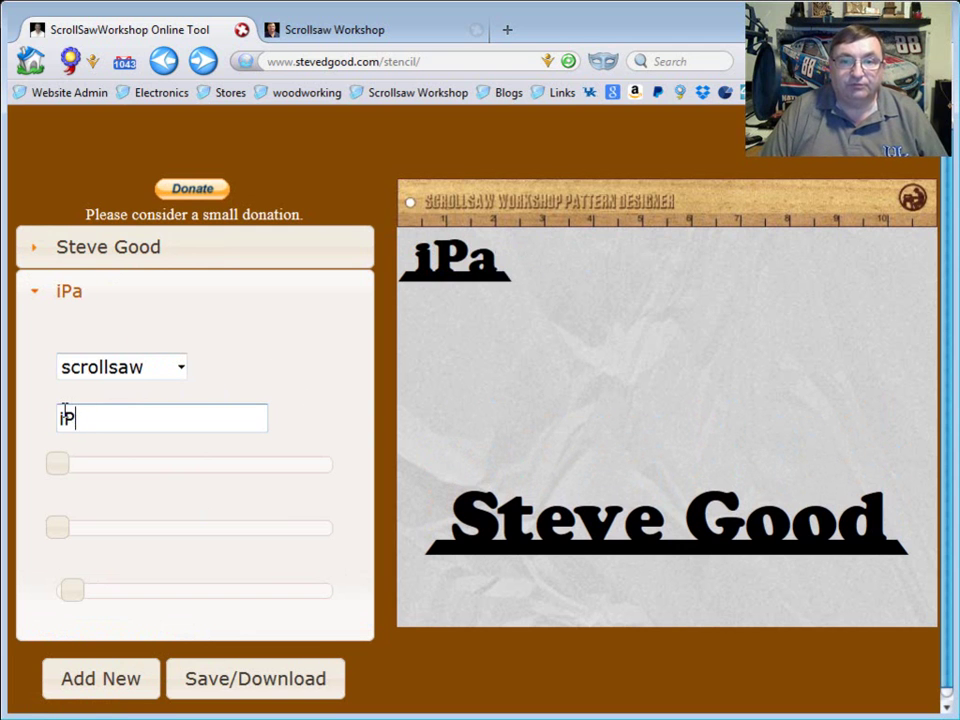
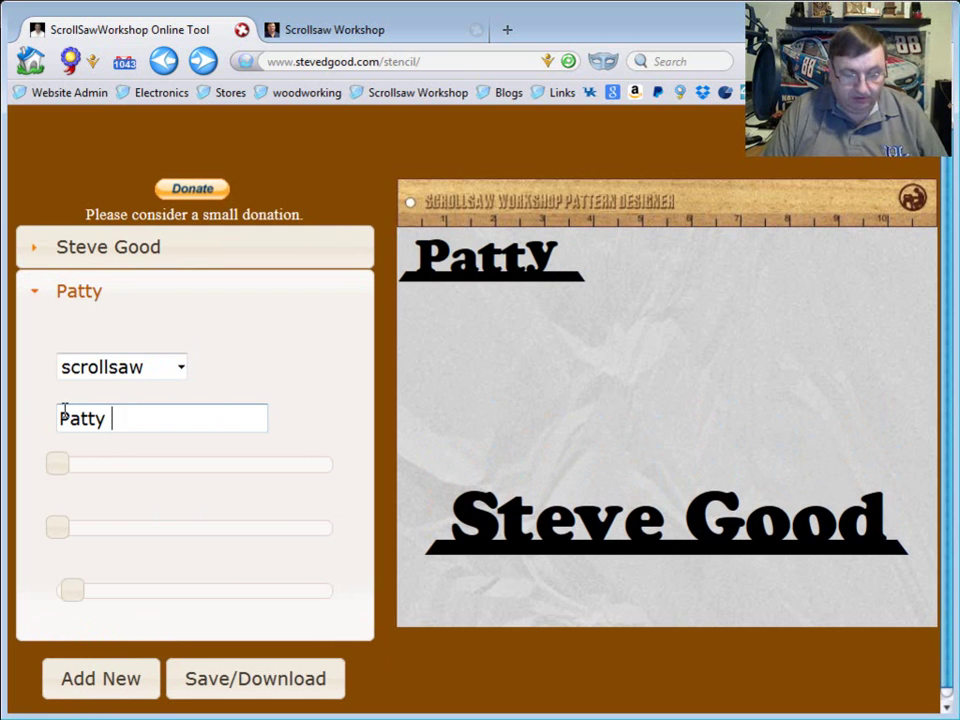
{"action": "key", "text": "BackSpace"}
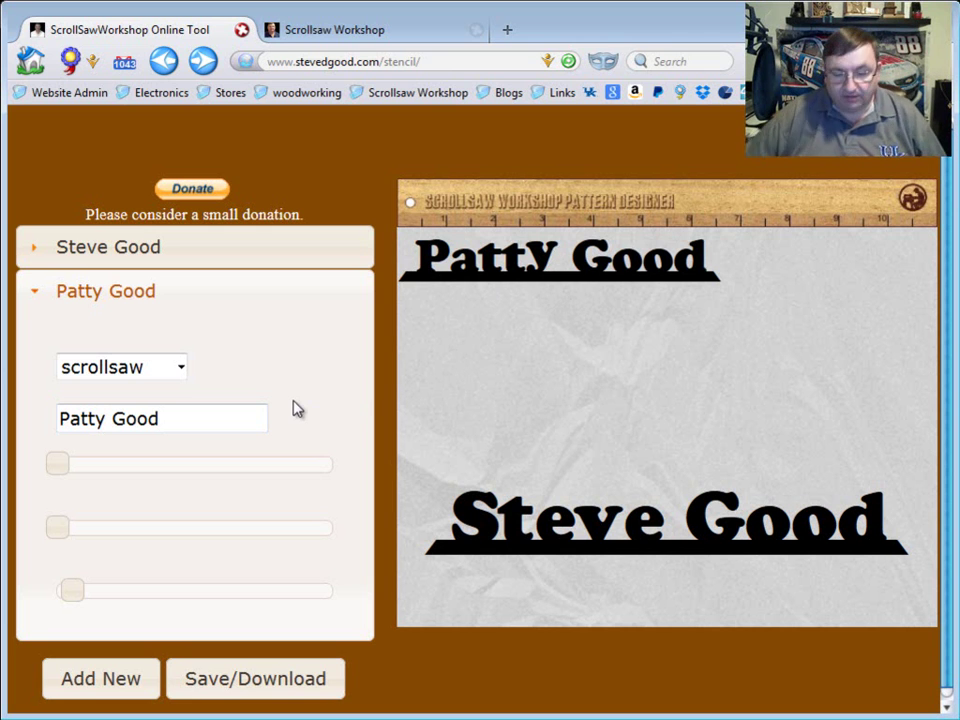
{"action": "key", "text": "BackSpace"}
{"action": "key", "text": "BackSpace"}
{"action": "key", "text": "BackSpace"}
{"action": "key", "text": "BackSpace"}
{"action": "key", "text": "BackSpace"}
{"action": "key", "text": "BackSpace"}
{"action": "key", "text": "BackSpace"}
{"action": "key", "text": "BackSpace"}
{"action": "key", "text": "BackSpace"}
{"action": "key", "text": "BackSpace"}
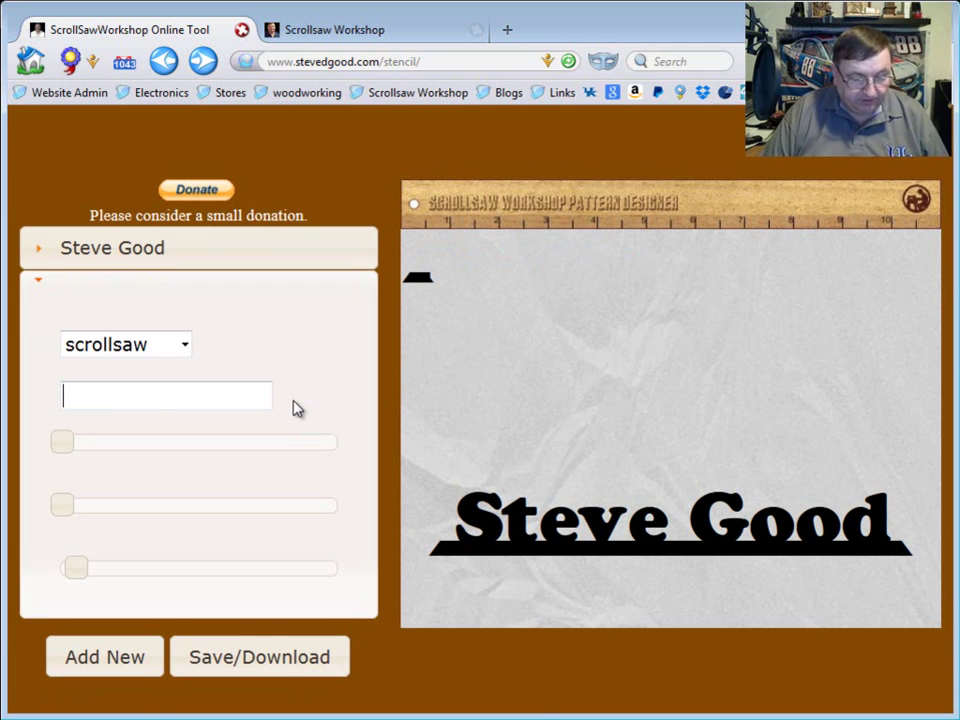
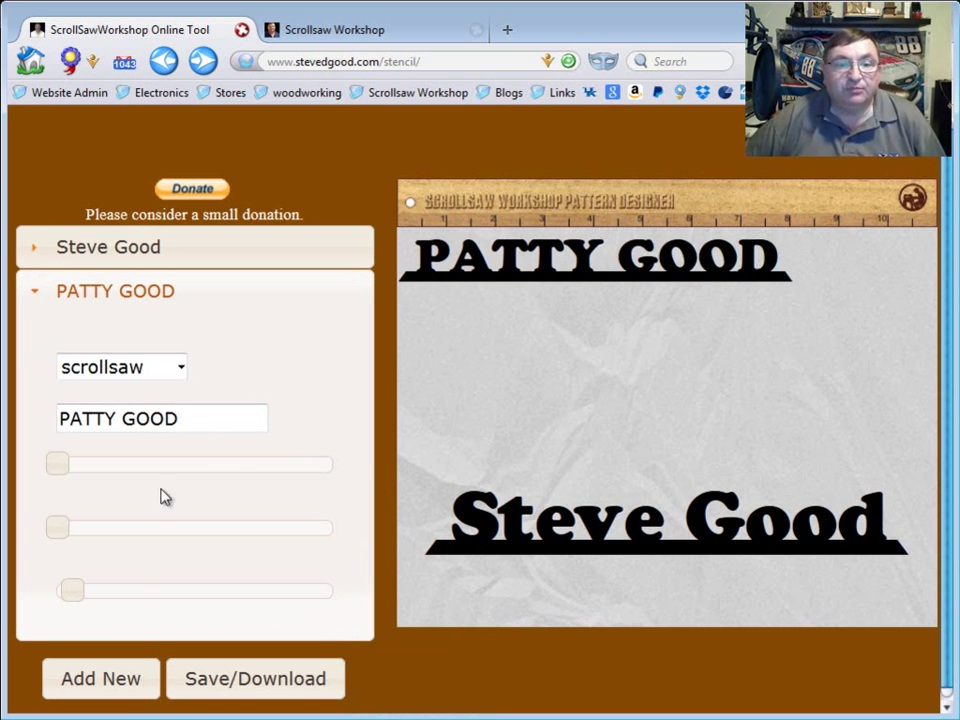
Enlarge the second nameplate and place it just above the first one
{"action": "left_click_drag", "start_coordinate": [78, 598], "coordinate": [84, 599]}
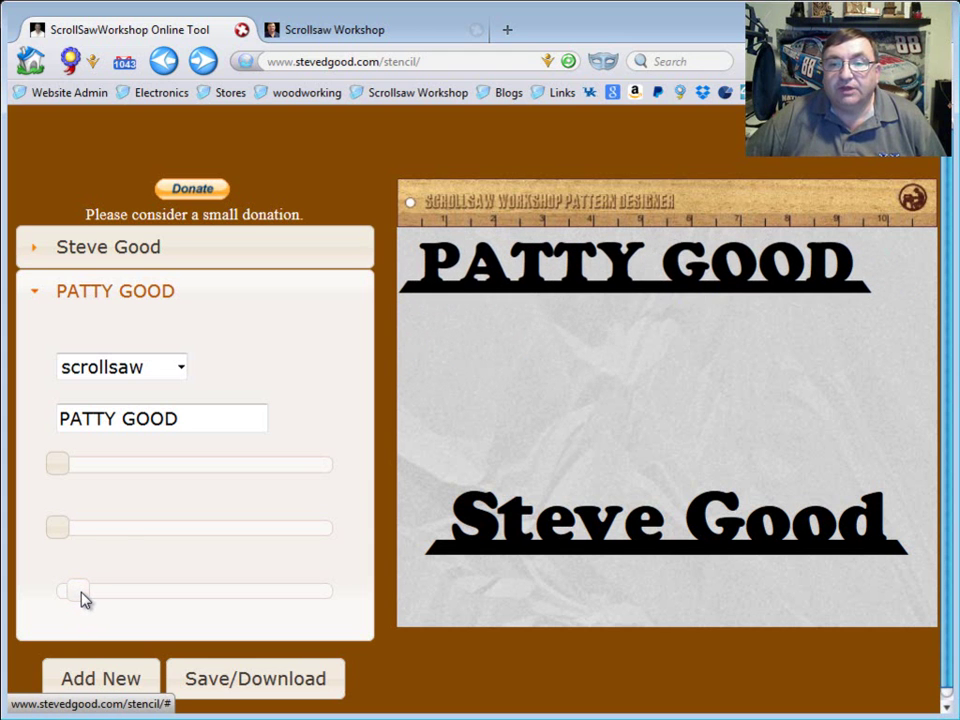
{"action": "left_click_drag", "start_coordinate": [60, 530], "coordinate": [145, 535]}
{"action": "left_click_drag", "start_coordinate": [71, 474], "coordinate": [79, 474]}
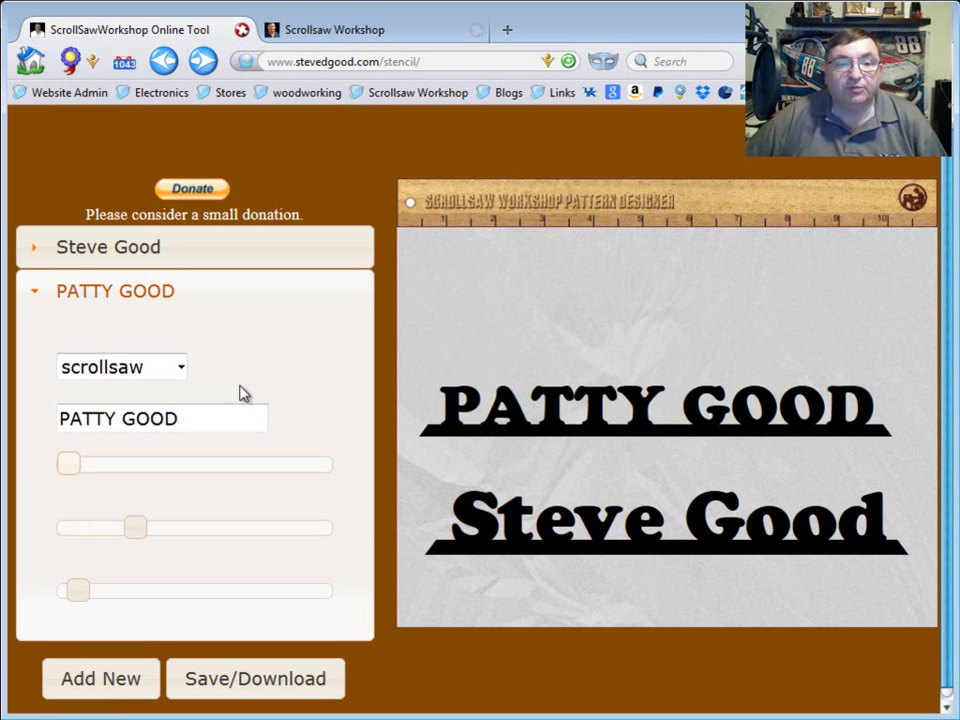
Add a third item as a default mykeychain tag reading ITEM3 and expand its settings
{"action": "left_click", "coordinate": [183, 371]}
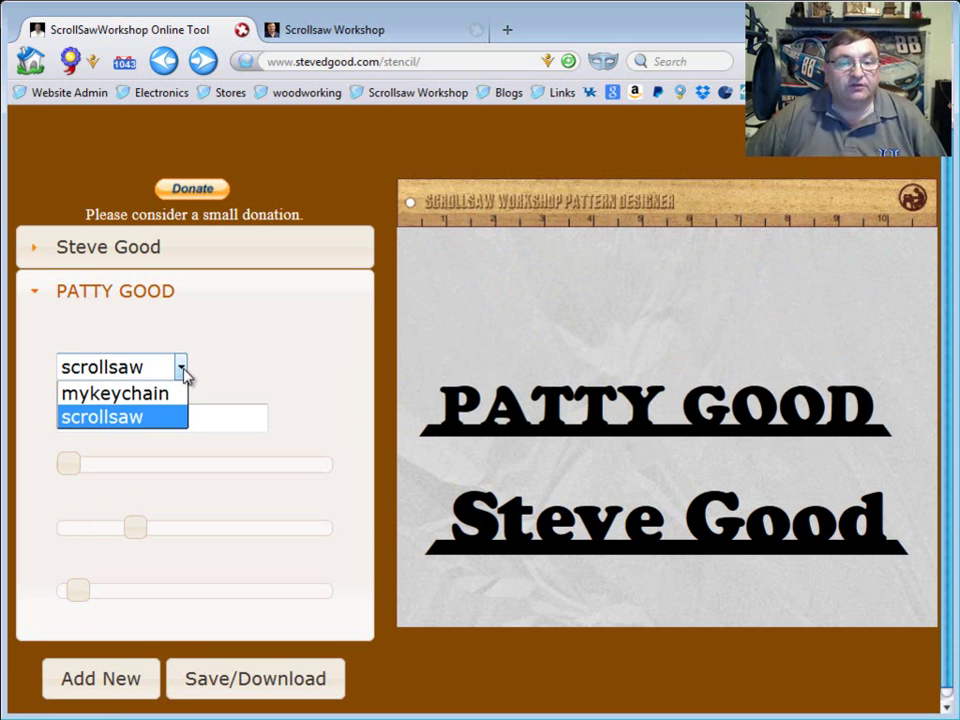
{"action": "left_click", "coordinate": [100, 676]}
{"action": "left_click", "coordinate": [95, 686]}
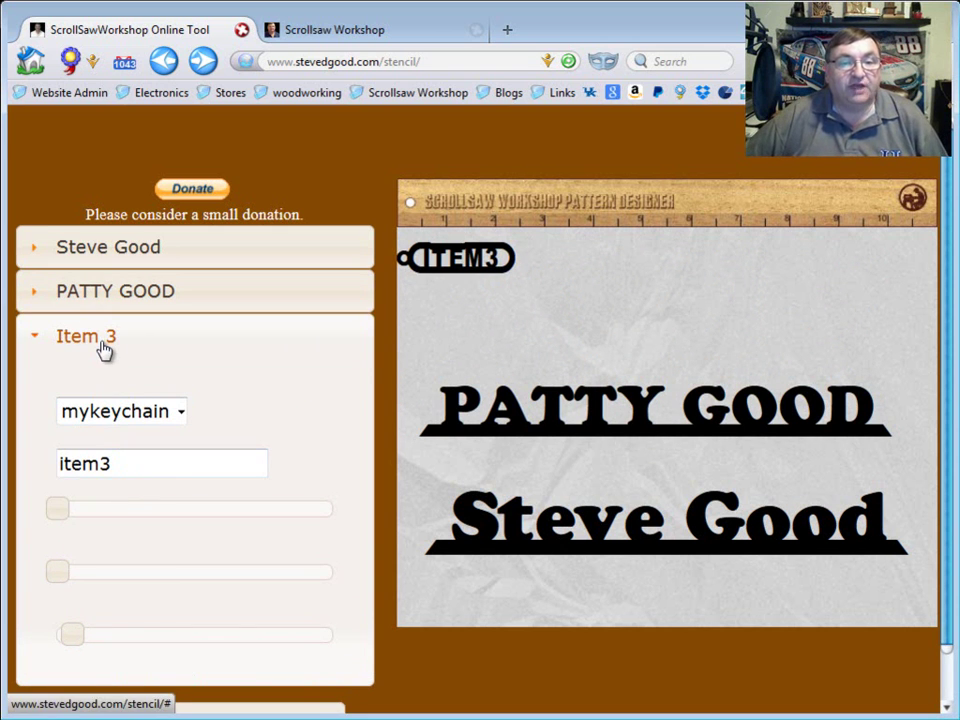
{"action": "left_click", "coordinate": [113, 256]}
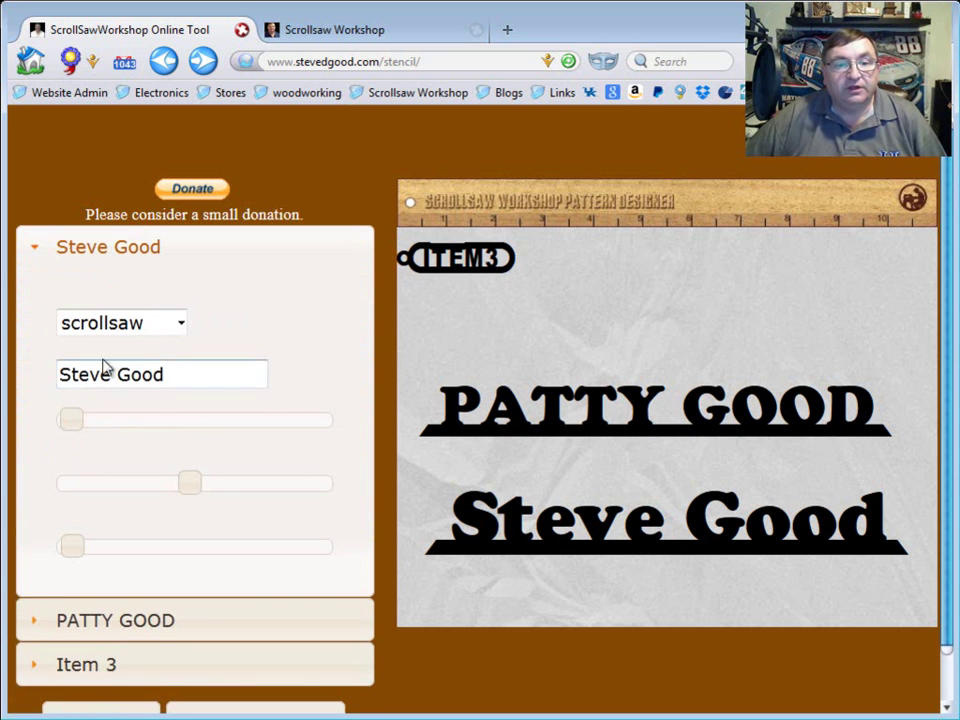
{"action": "left_click", "coordinate": [106, 622]}
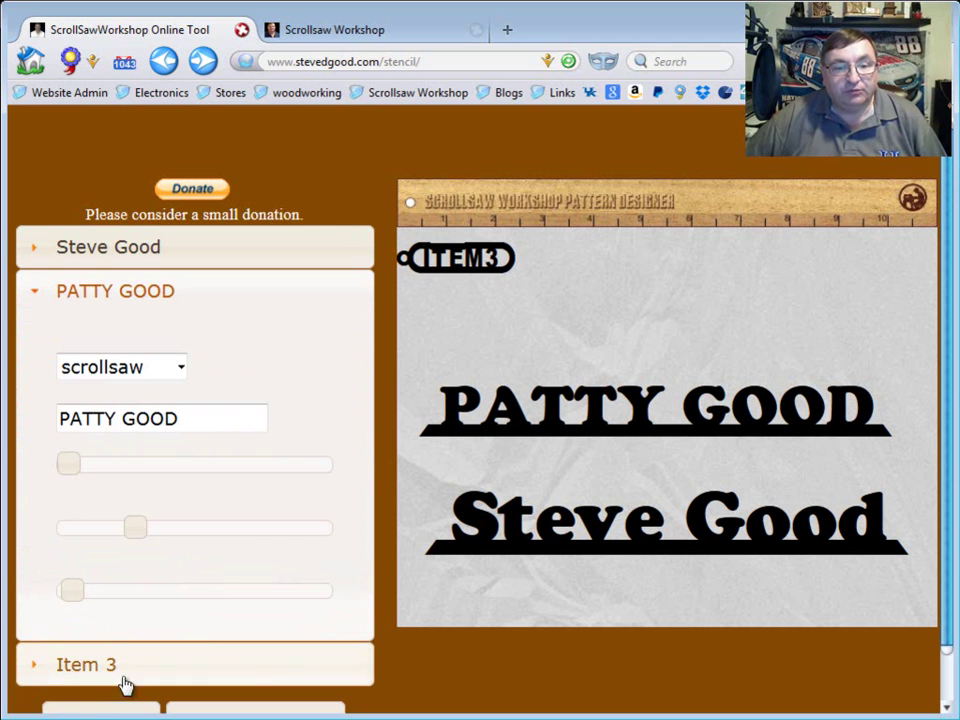
{"action": "left_click", "coordinate": [87, 670]}
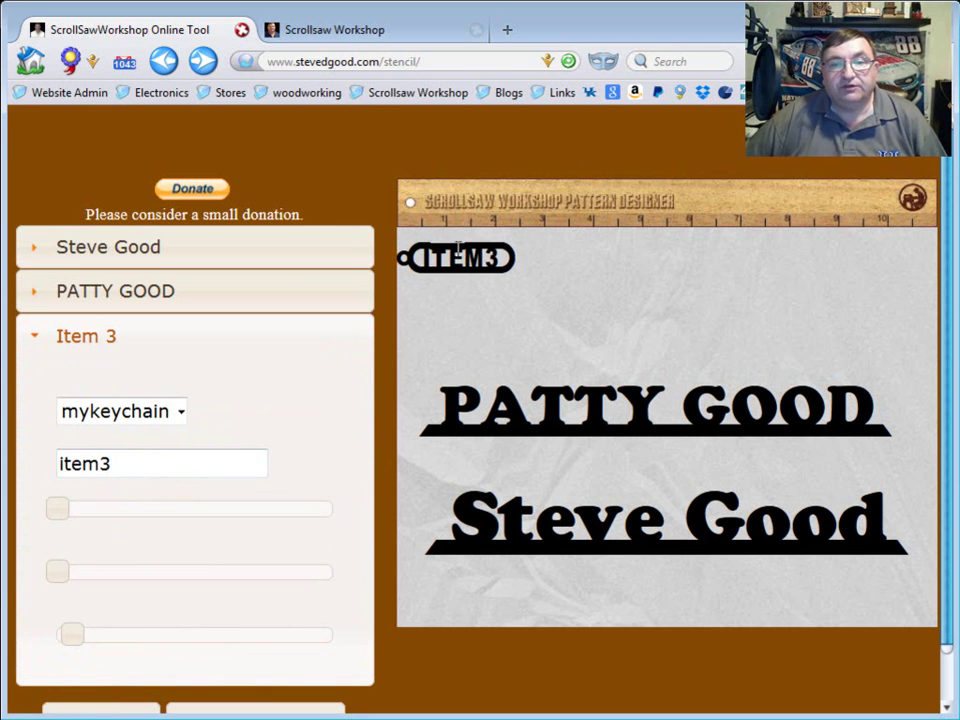
Change ITEM3 to a first name in capitals, enlarge the keychain, and centre it above the second nameplate
{"action": "left_click_drag", "start_coordinate": [131, 463], "coordinate": [49, 454]}
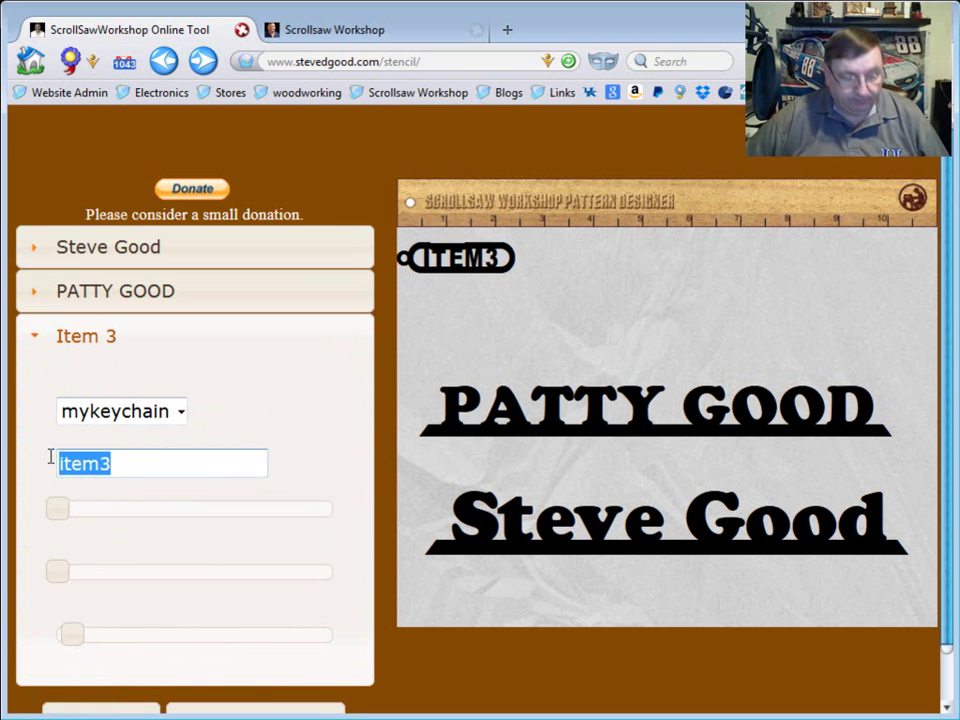
{"action": "type", "text": "KELLIE"}
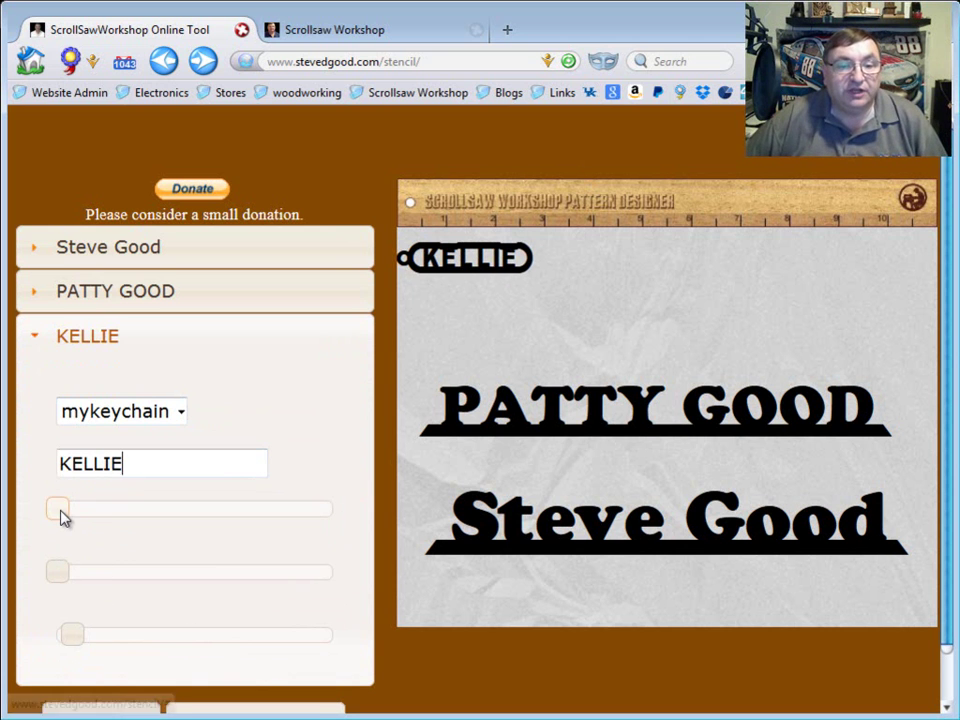
{"action": "left_click_drag", "start_coordinate": [64, 514], "coordinate": [78, 516]}
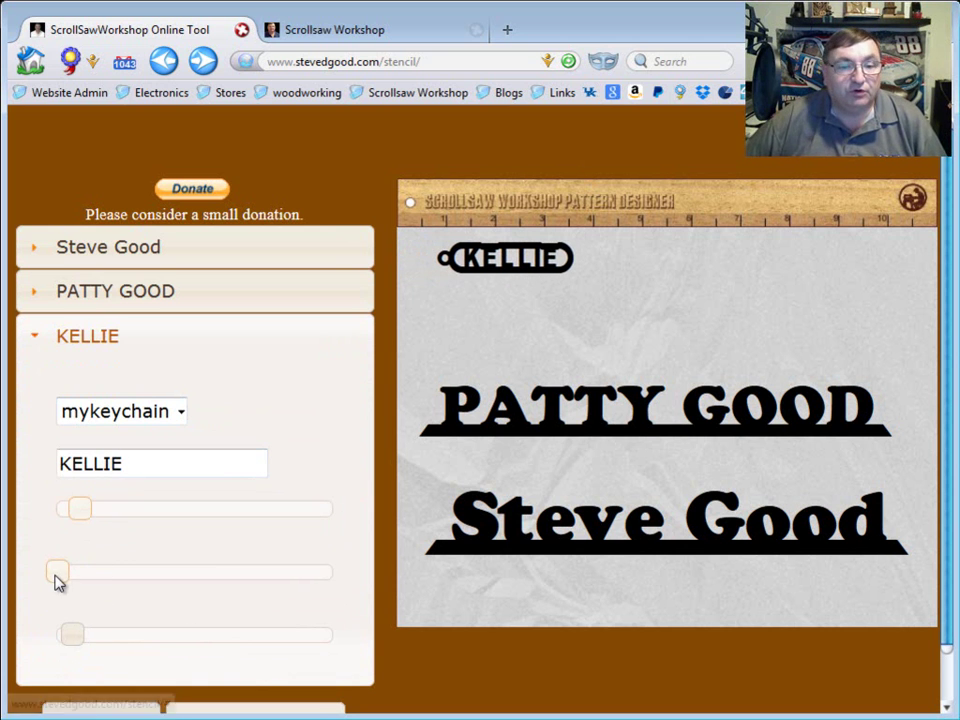
{"action": "left_click_drag", "start_coordinate": [58, 582], "coordinate": [74, 574]}
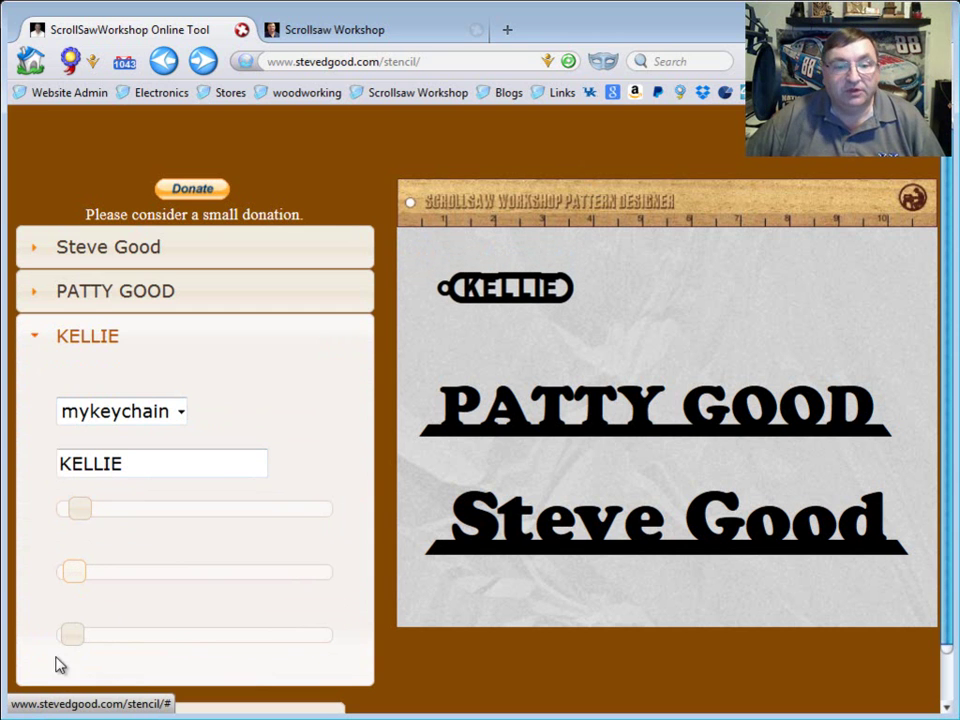
{"action": "left_click_drag", "start_coordinate": [78, 638], "coordinate": [87, 633]}
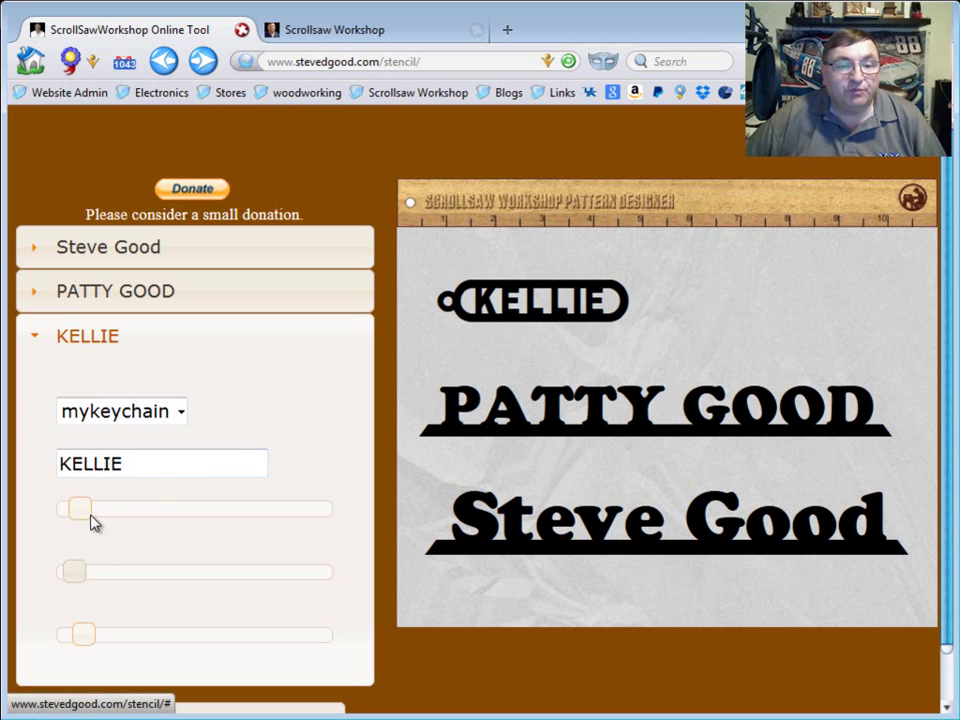
{"action": "left_click_drag", "start_coordinate": [85, 519], "coordinate": [58, 518]}
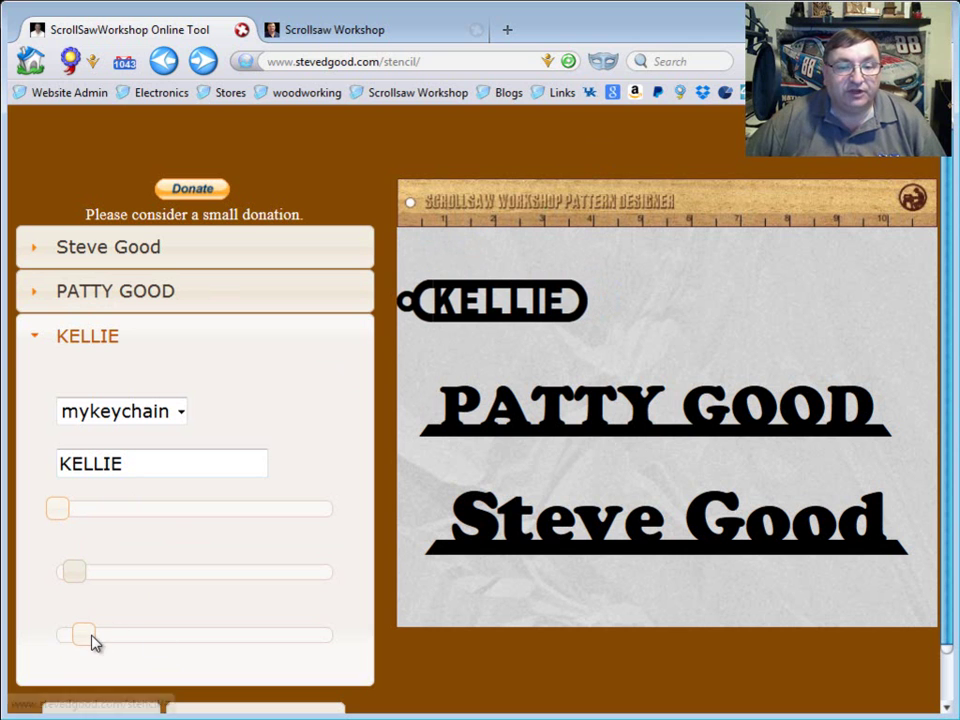
{"action": "left_click_drag", "start_coordinate": [79, 581], "coordinate": [88, 580]}
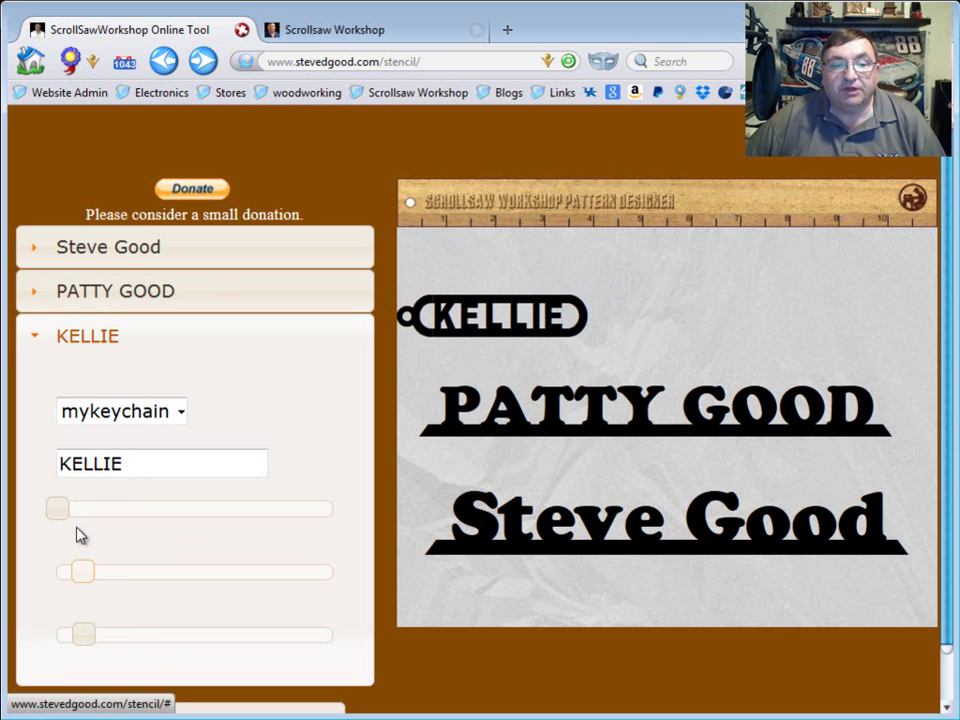
{"action": "left_click_drag", "start_coordinate": [58, 514], "coordinate": [140, 518]}
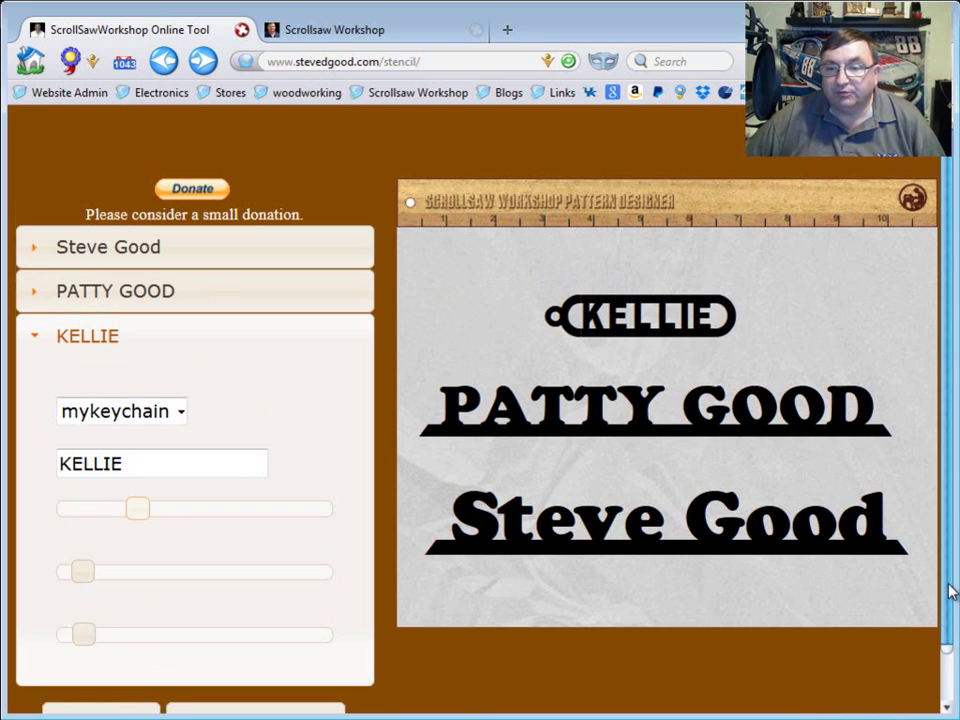
Export the three-piece pattern as template-2.pdf, review it, then close Reader and the blank popup
{"action": "scroll", "coordinate": [949, 591], "scroll_direction": "down", "scroll_amount": 1}
{"action": "left_click", "coordinate": [296, 679]}
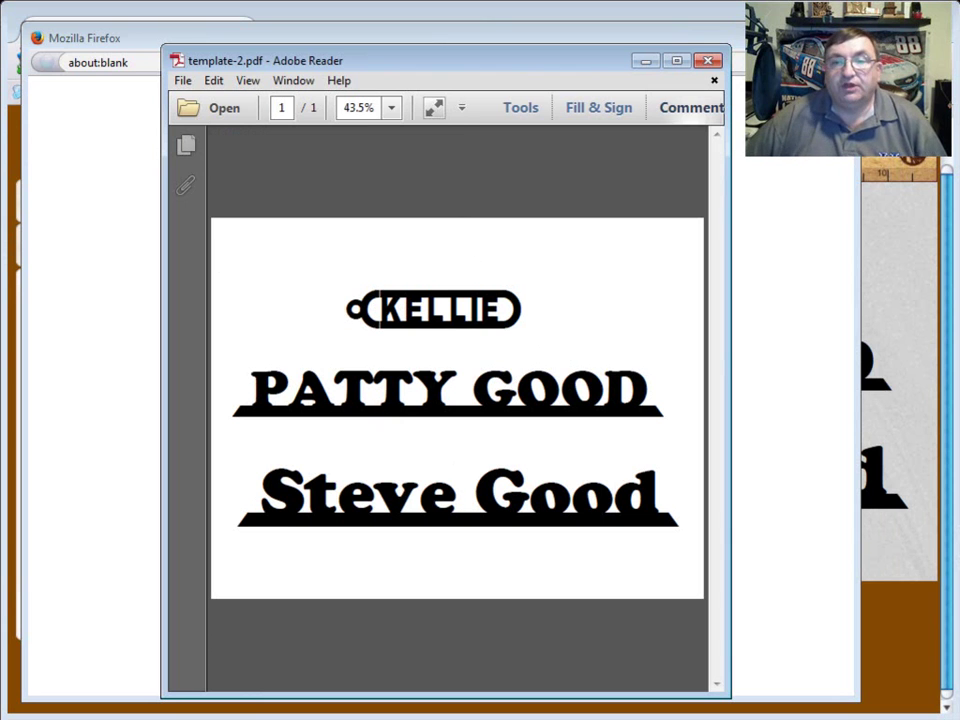
{"action": "left_click", "coordinate": [712, 61]}
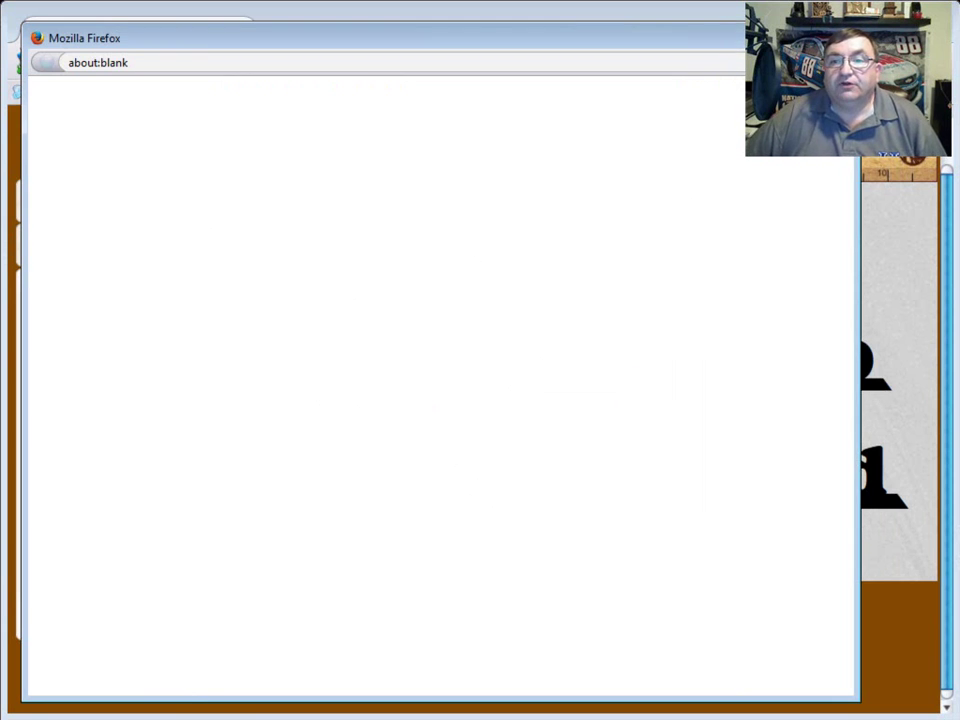
{"action": "left_click", "coordinate": [842, 37]}
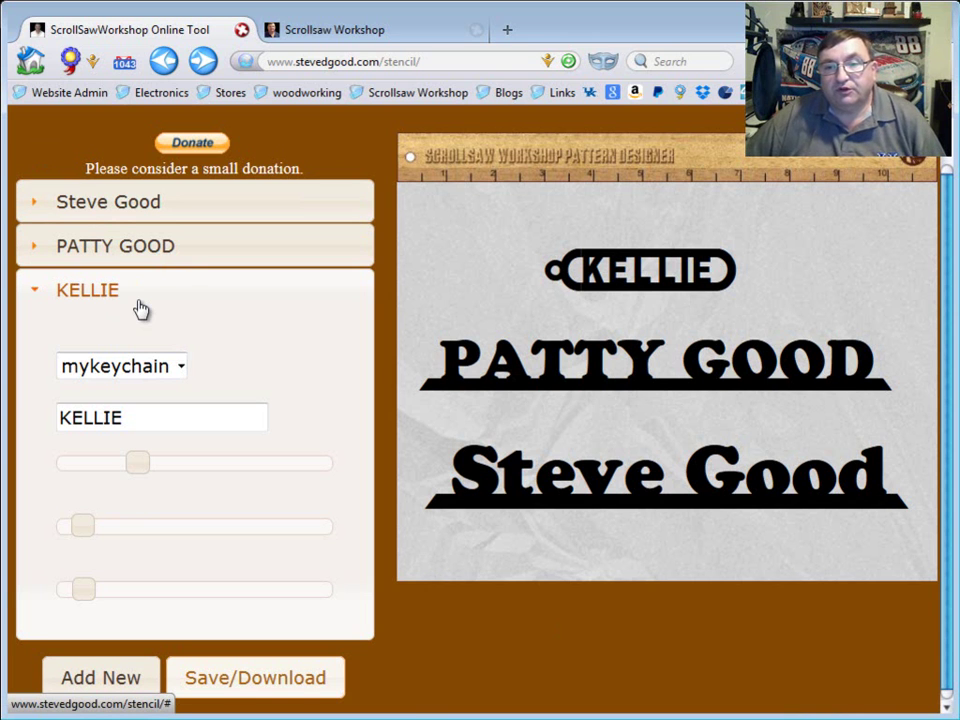
Raise the second nameplate slightly and fine-tune its size, then expand the other two items' settings
{"action": "left_click", "coordinate": [137, 252]}
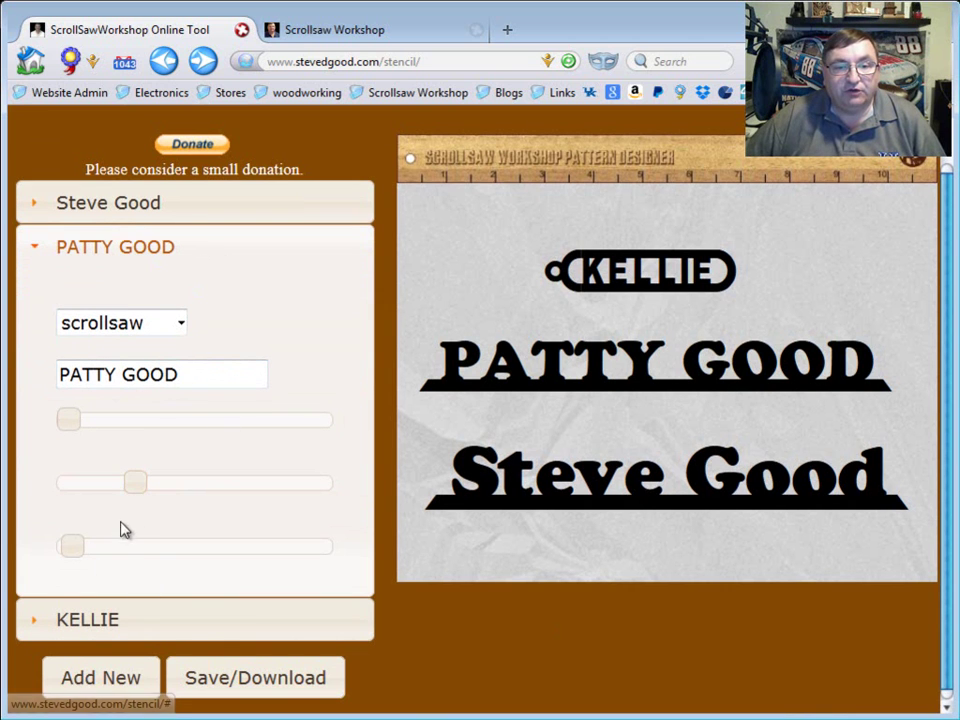
{"action": "left_click_drag", "start_coordinate": [140, 498], "coordinate": [129, 499]}
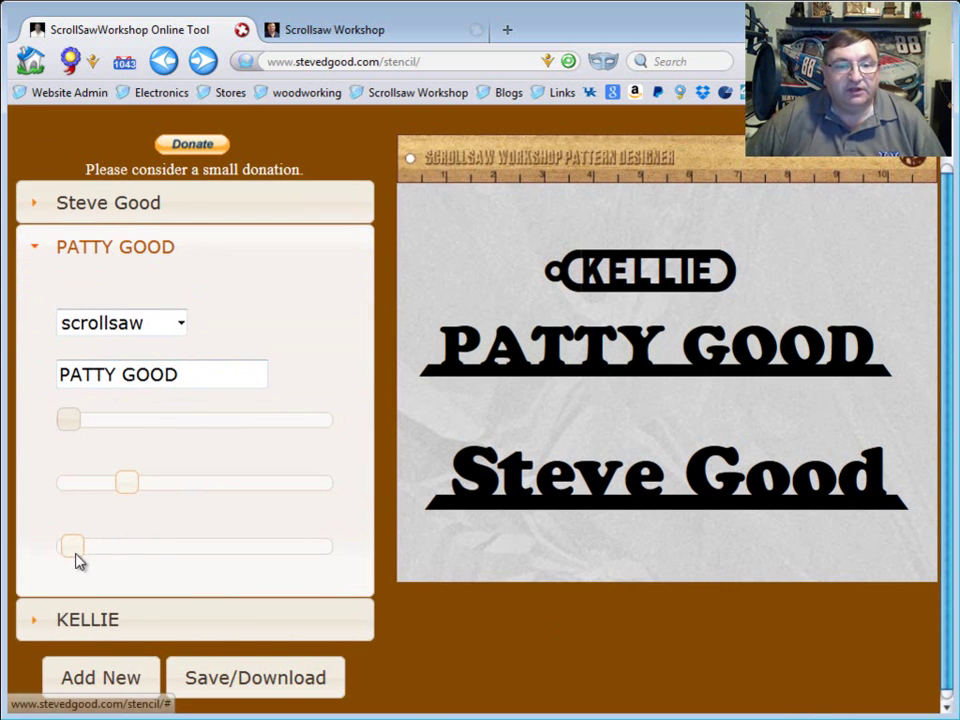
{"action": "mouse_move", "coordinate": [84, 553]}
{"action": "left_mouse_down"}
{"action": "mouse_move", "coordinate": [96, 561]}
{"action": "mouse_move", "coordinate": [79, 561]}
{"action": "mouse_move", "coordinate": [86, 553]}
{"action": "left_mouse_up"}
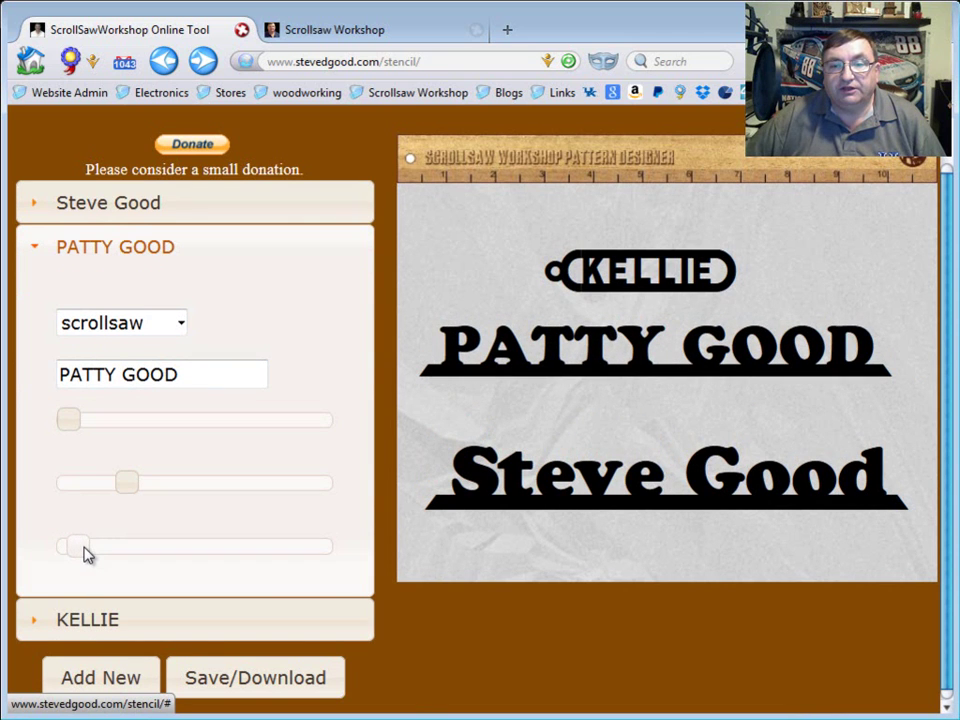
{"action": "left_click", "coordinate": [180, 209]}
{"action": "left_click", "coordinate": [154, 624]}
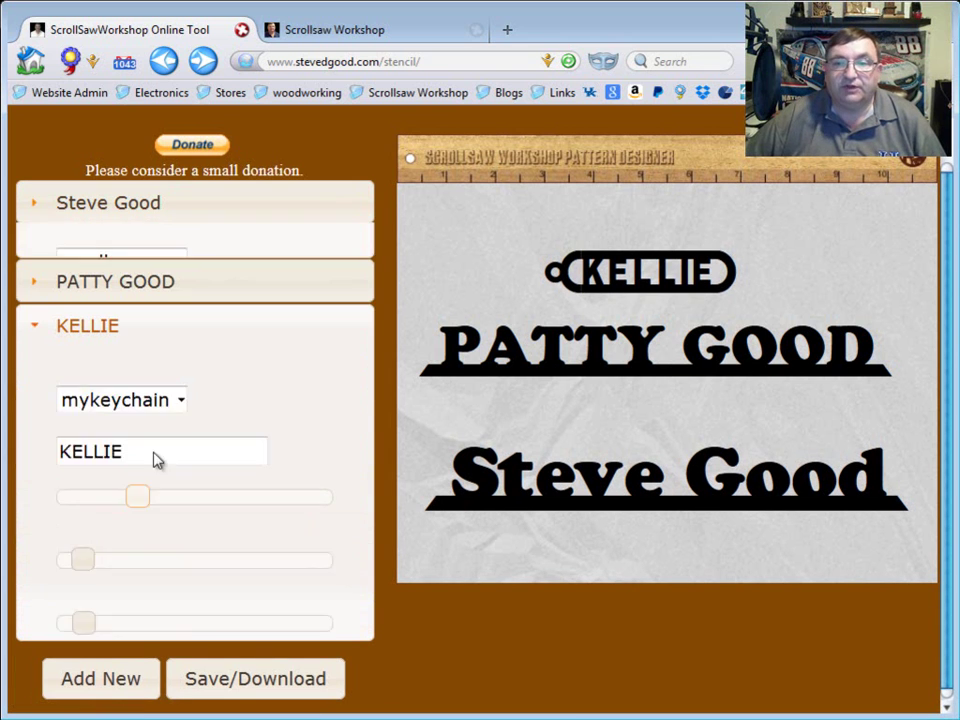